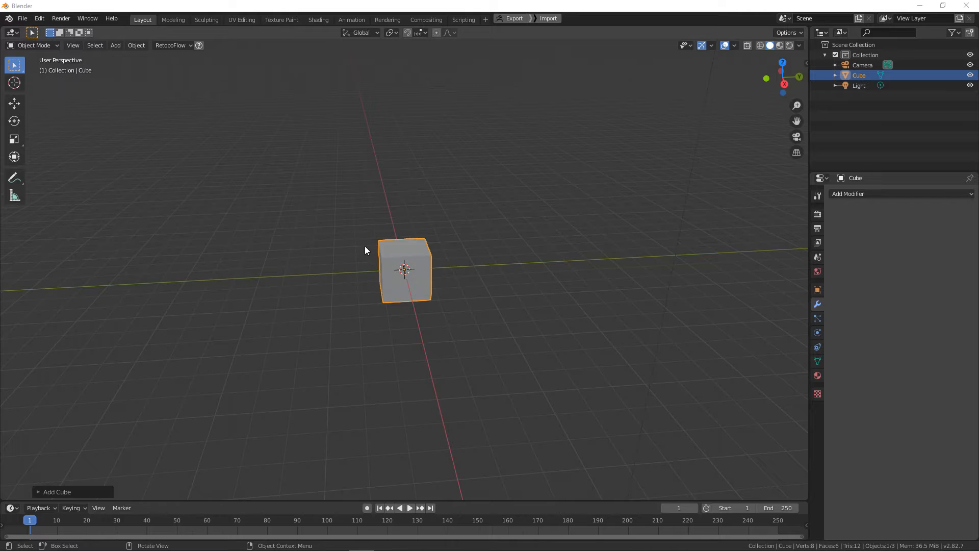
Open the scene properties and examine the unit settings of the scene
middle_drag(365, 246, 414, 249)
scroll(439, 243, up, 3)
scroll(436, 238, down, 5)
scroll(396, 266, down, 5)
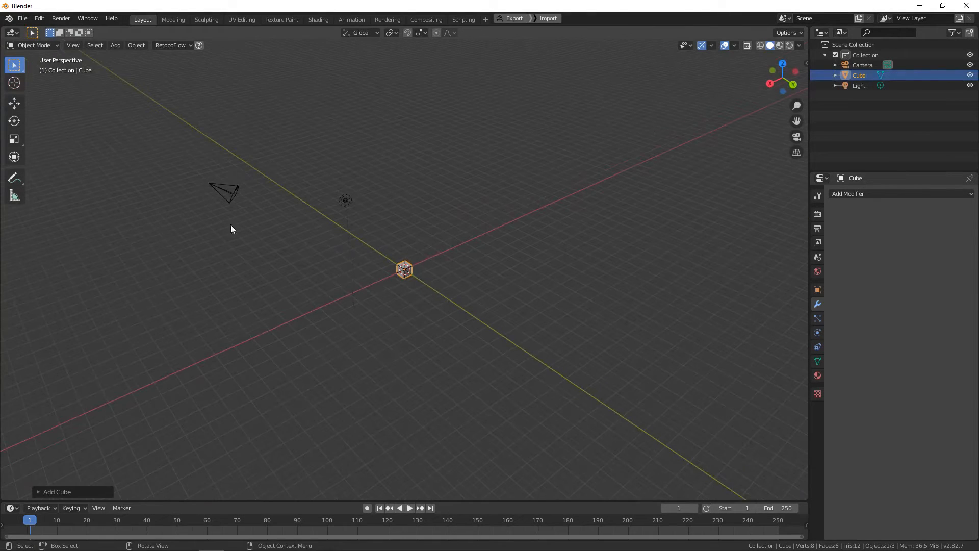
middle_drag(231, 228, 490, 287)
click(817, 257)
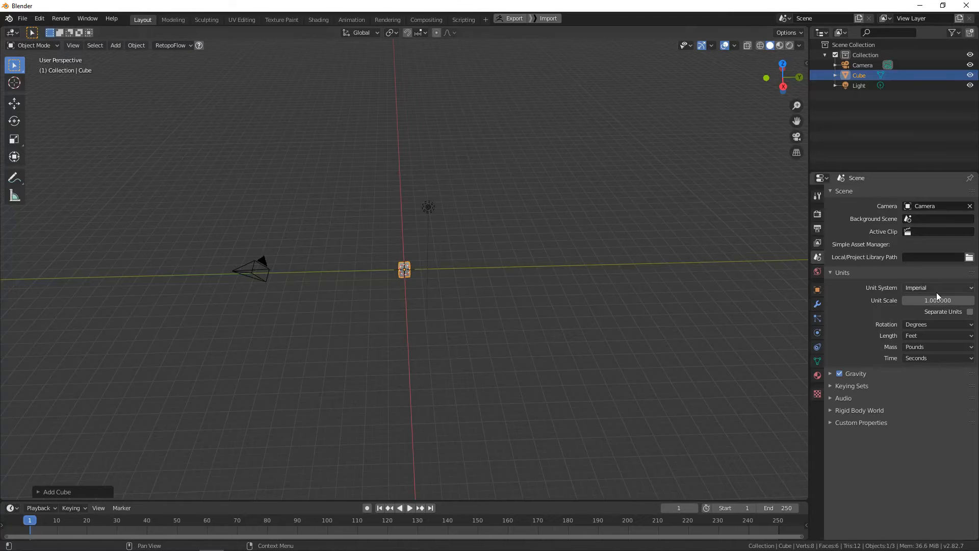
scroll(467, 277, up, 6)
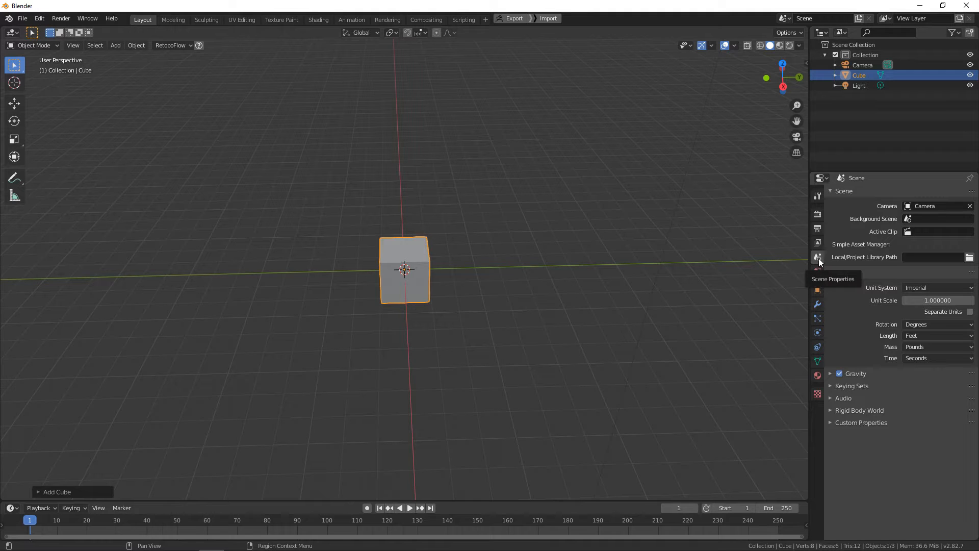
Move the cube up 1' along Z so its base sits on the grid
middle_drag(391, 344, 451, 286)
scroll(457, 279, up, 1)
key(g)
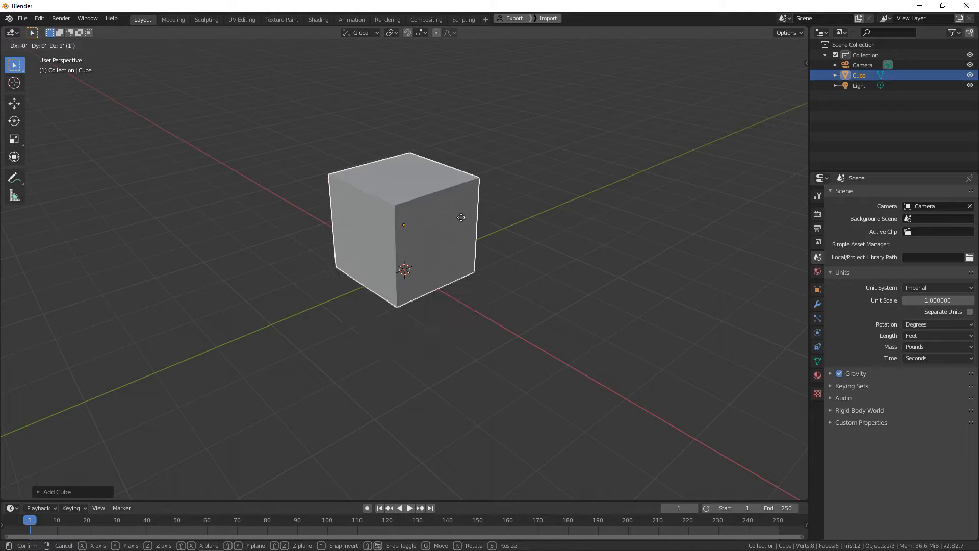
click(462, 218)
middle_drag(472, 286, 472, 310)
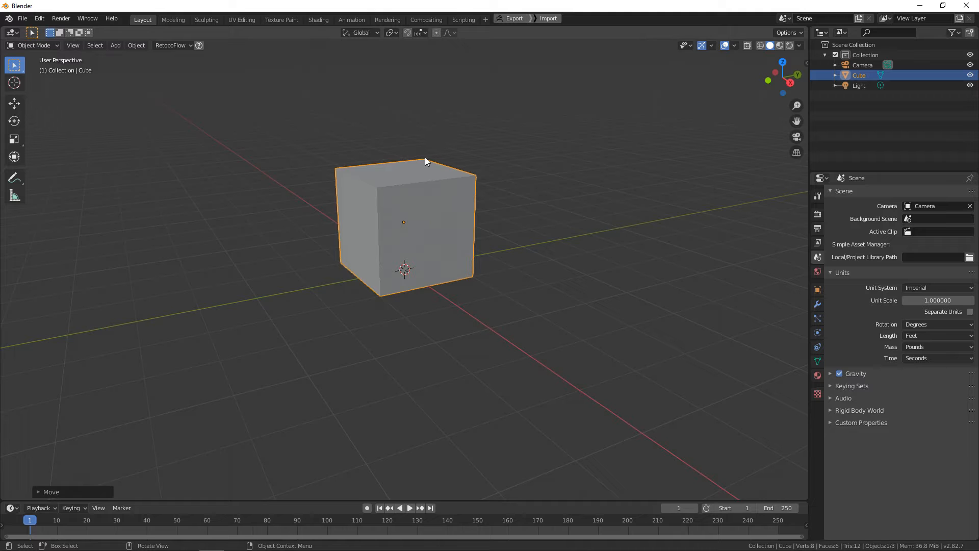
Try moving the cube in snapped one-foot increments and set it back at its starting position
middle_drag(420, 175, 435, 179)
key(g)
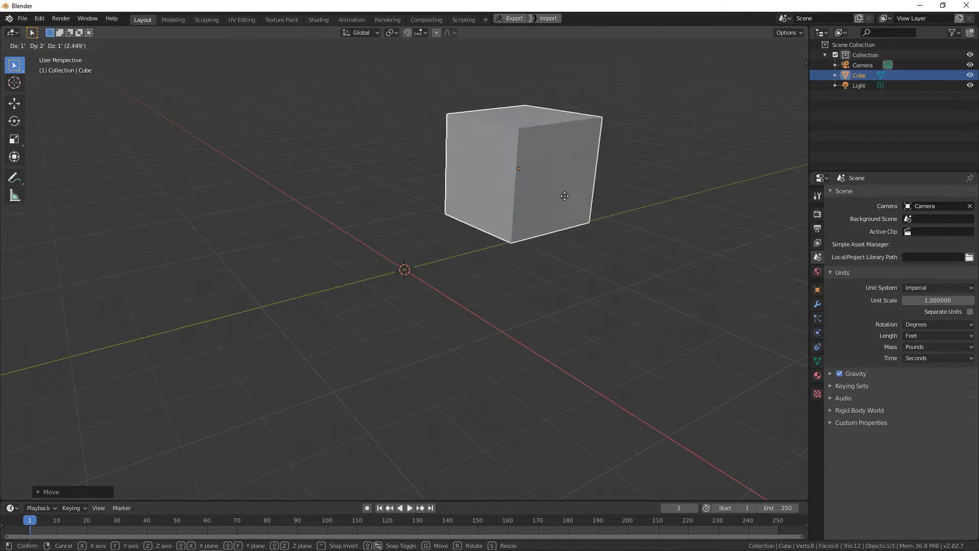
ctrl+click(467, 218)
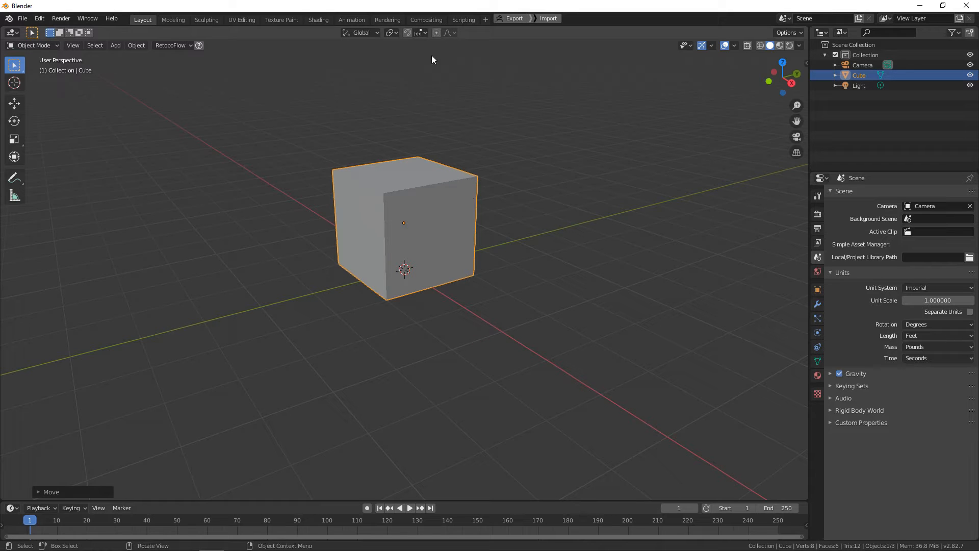
Turn on snapping and show its snap target options
click(411, 33)
click(420, 34)
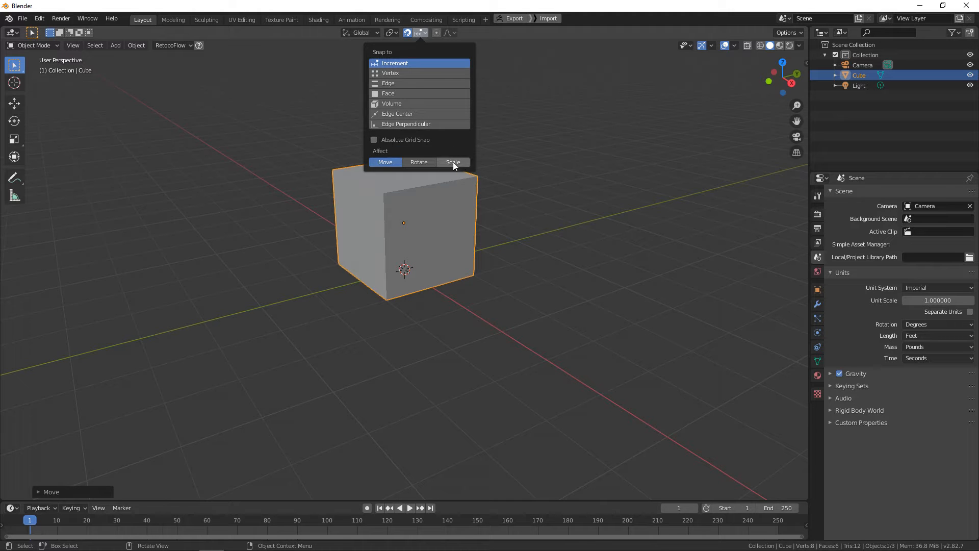
Enter Edit Mode on the cube and select the four vertices of its top face
shift+middle_drag(474, 134, 447, 157)
scroll(459, 163, up, 2)
key(Tab)
click(359, 196)
shift+click(303, 171)
shift+click(410, 159)
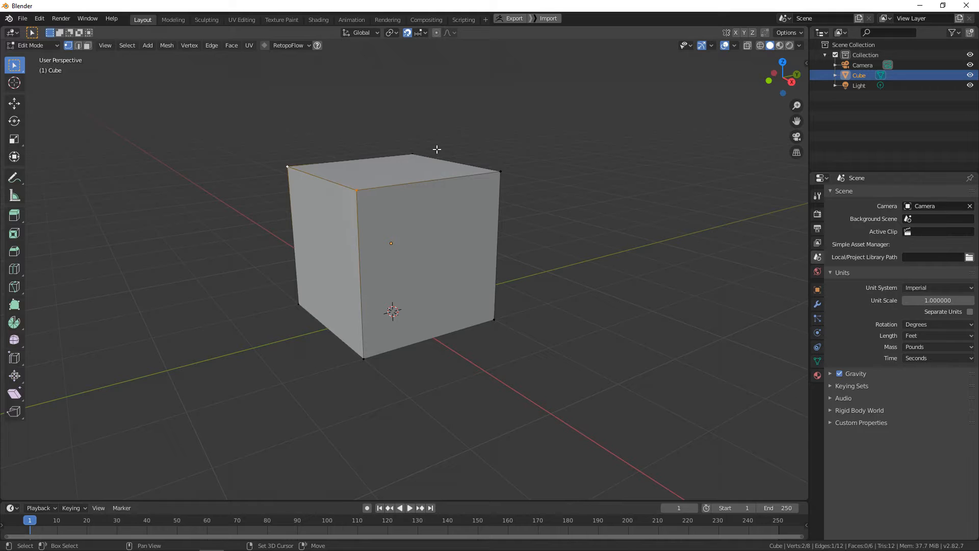
shift+click(499, 179)
scroll(505, 195, down, 1)
middle_drag(458, 194, 451, 199)
key(Tab)
key(Tab)
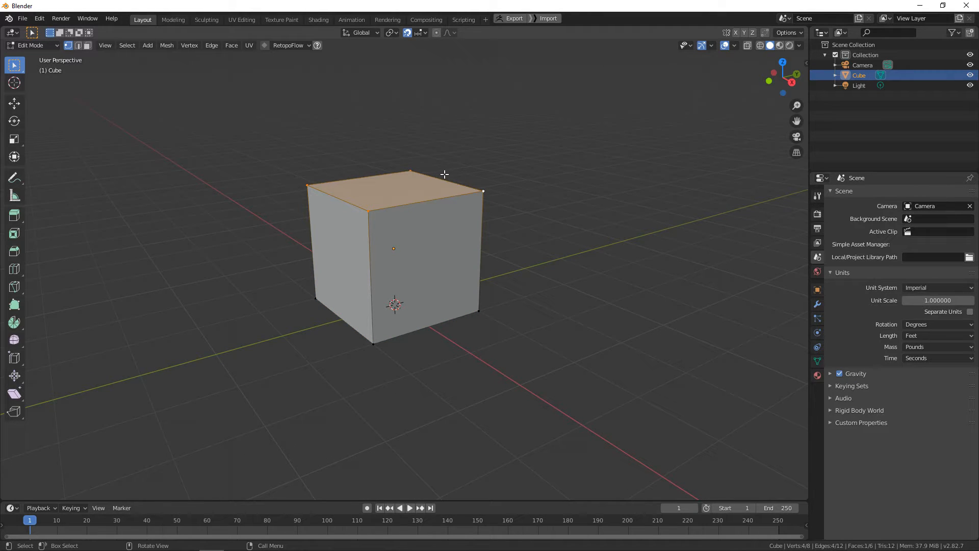
Show the sidebar and enable the Screencast Keys display
key(n)
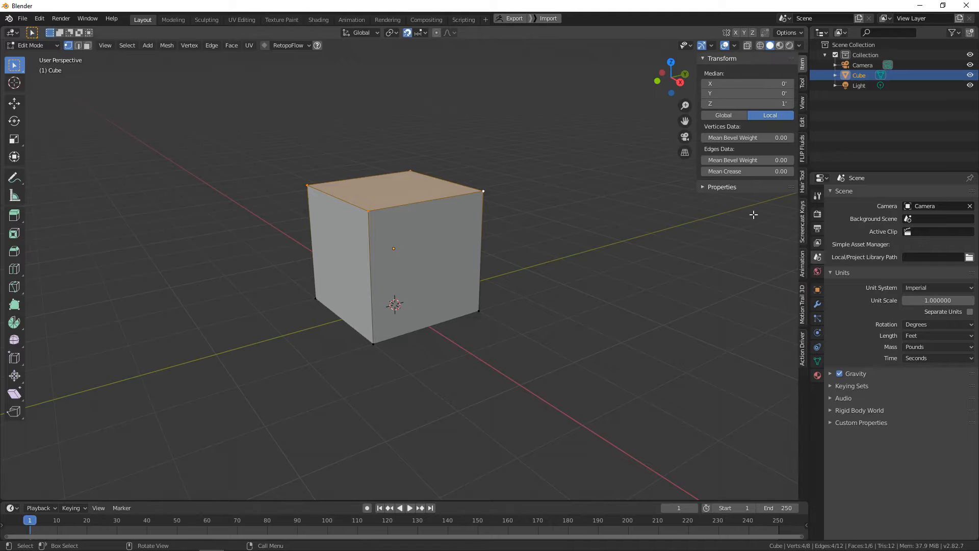
click(804, 317)
click(804, 340)
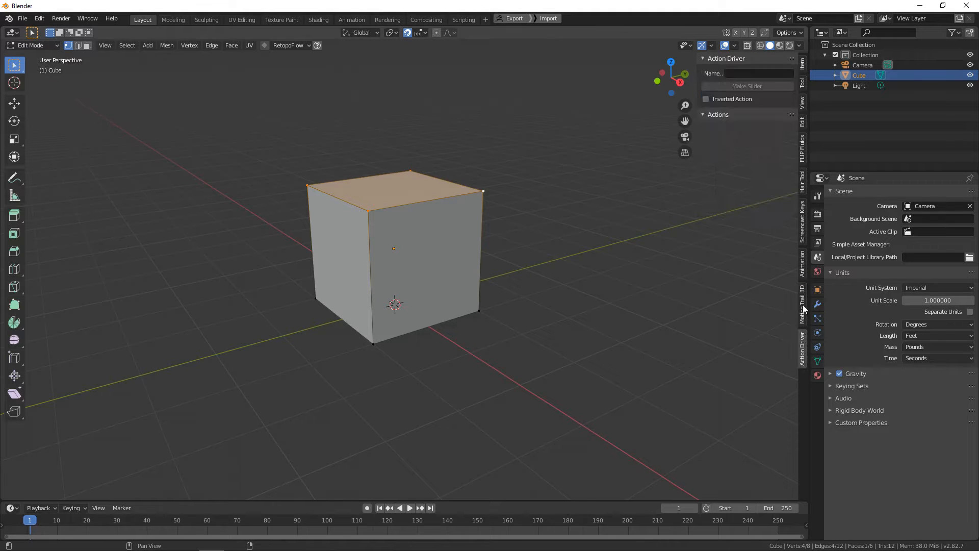
click(805, 309)
click(802, 232)
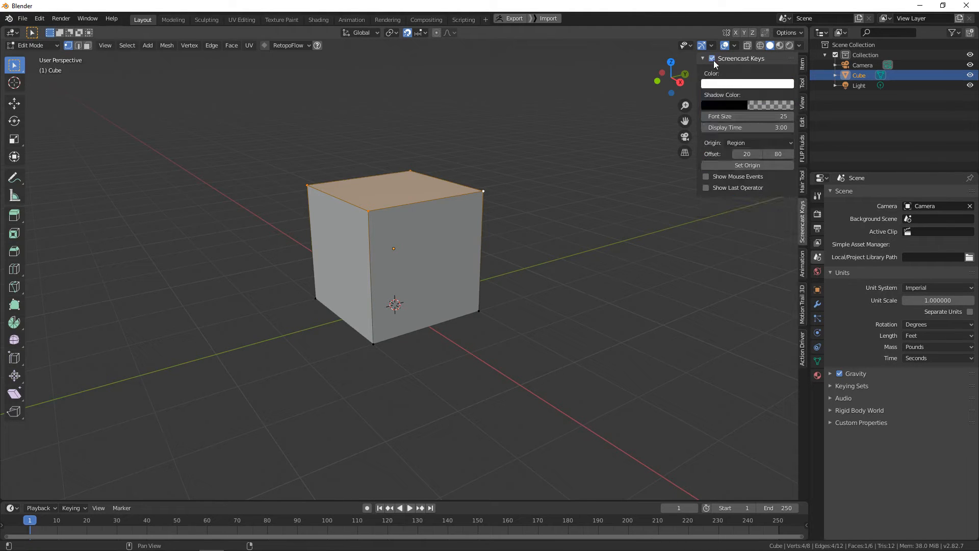
Select the whole mesh, and reduce the selection to the four corner vertices of the top face
middle_drag(333, 276, 316, 277)
key(a)
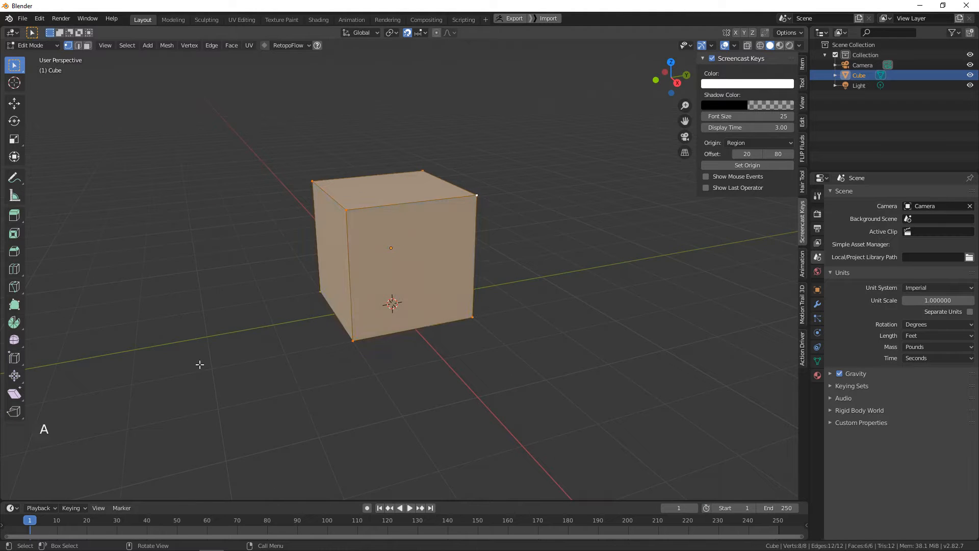
click(350, 212)
shift+click(313, 186)
shift+click(424, 171)
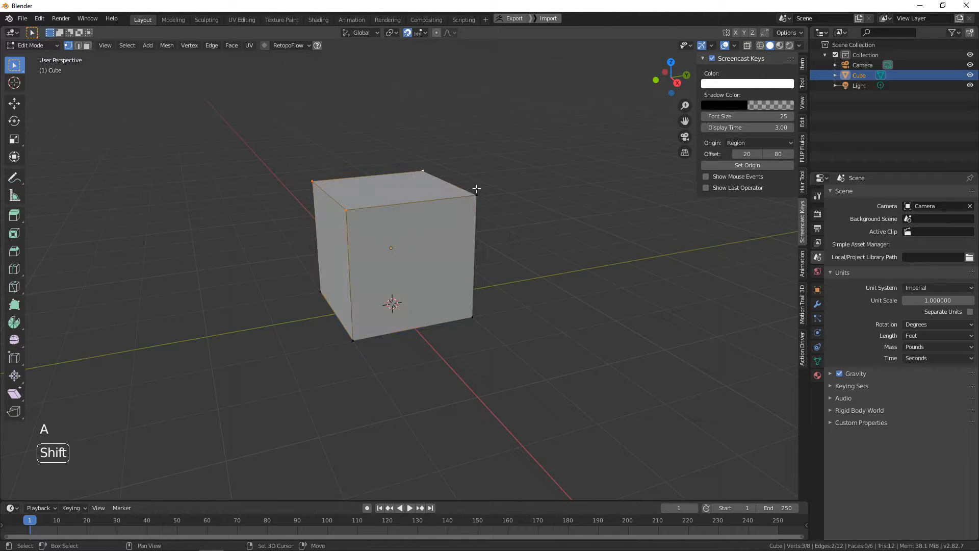
shift+click(480, 195)
Hide the sidebar and raise the selected top face along global Z to turn the cube into a tall column
middle_drag(490, 203, 601, 148)
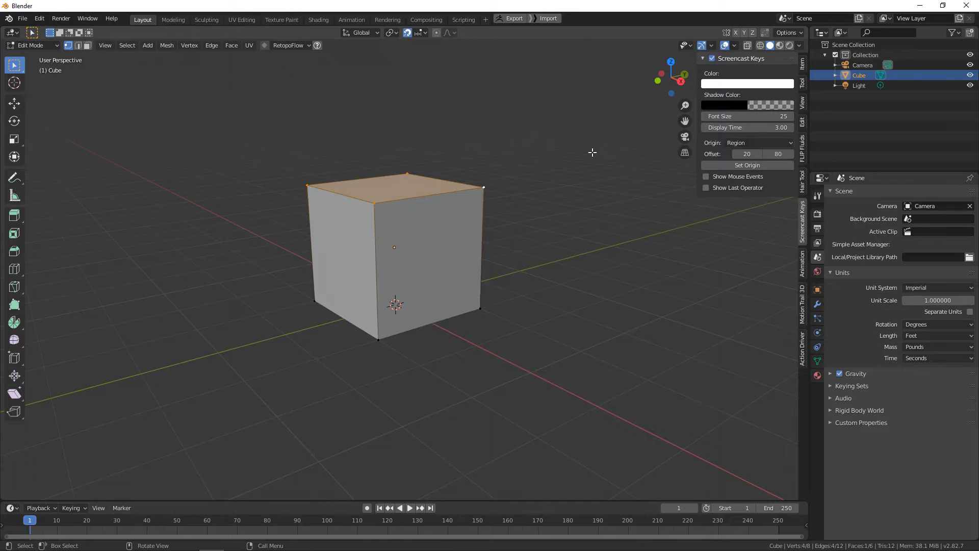
key(n)
shift+middle_drag(506, 196, 507, 234)
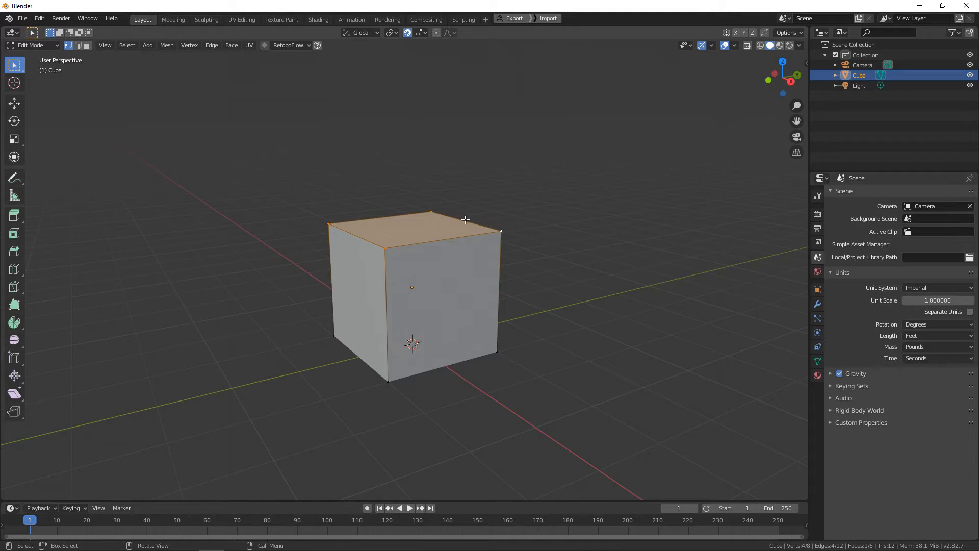
key(g)
middle_click(514, 208)
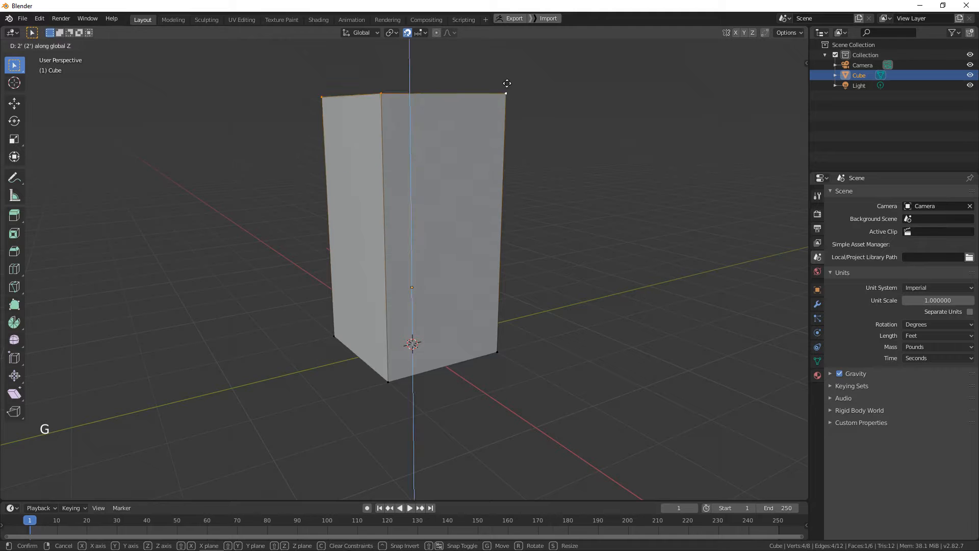
click(501, 468)
scroll(459, 251, down, 4)
key(Tab)
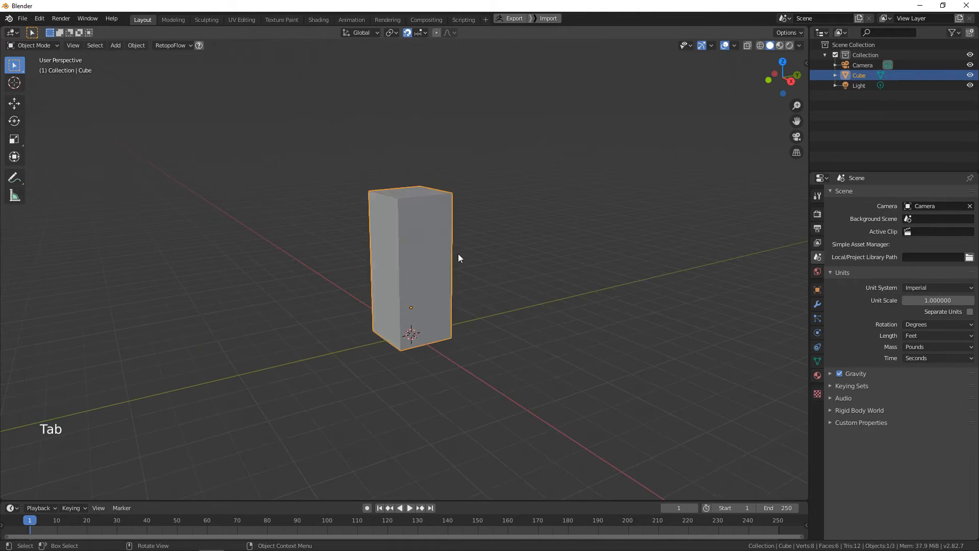
Add 11 evenly spaced horizontal loop cuts along the column's height, leaving them unshifted
key(Tab)
middle_drag(459, 253, 477, 245)
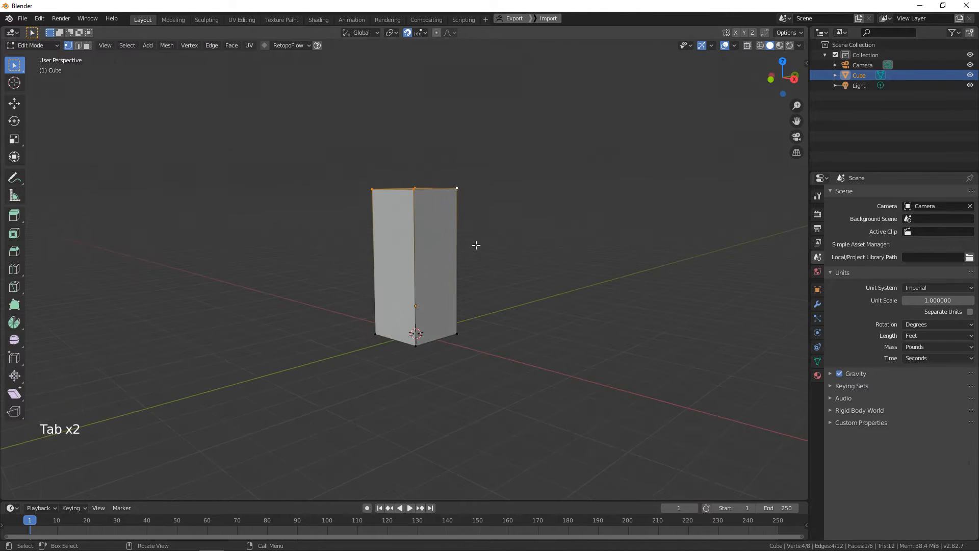
key(ctrl+r)
scroll(431, 251, up, 9)
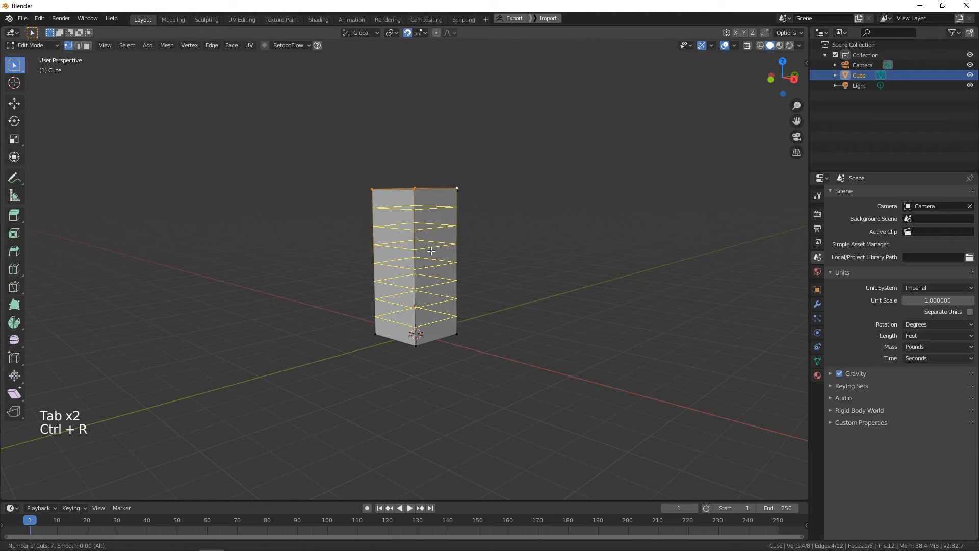
click(431, 251)
right_click(431, 249)
Scale the whole column mesh narrower in X and Y with Z locked, and return to Object Mode
middle_drag(535, 266, 503, 272)
key(a)
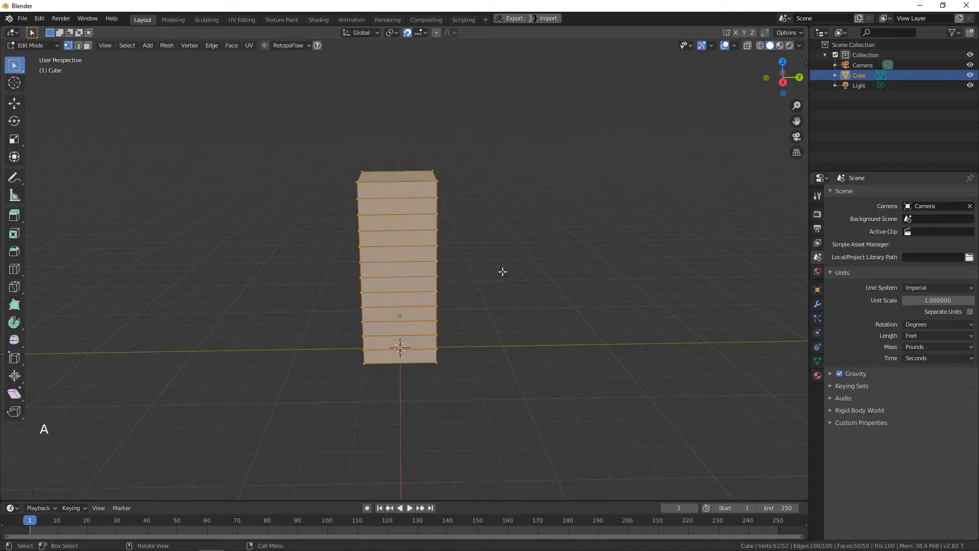
key(s)
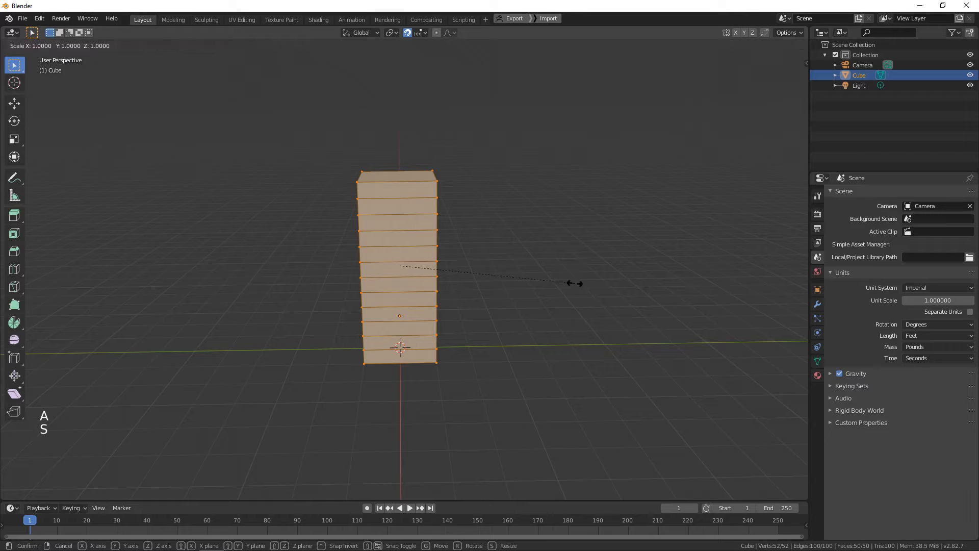
key(shift+z)
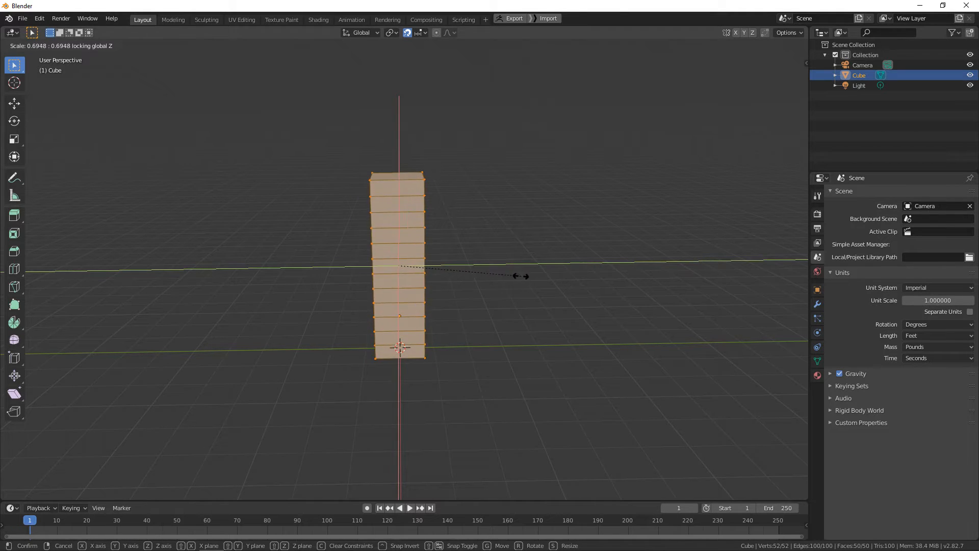
click(488, 276)
middle_drag(490, 275, 487, 325)
key(Tab)
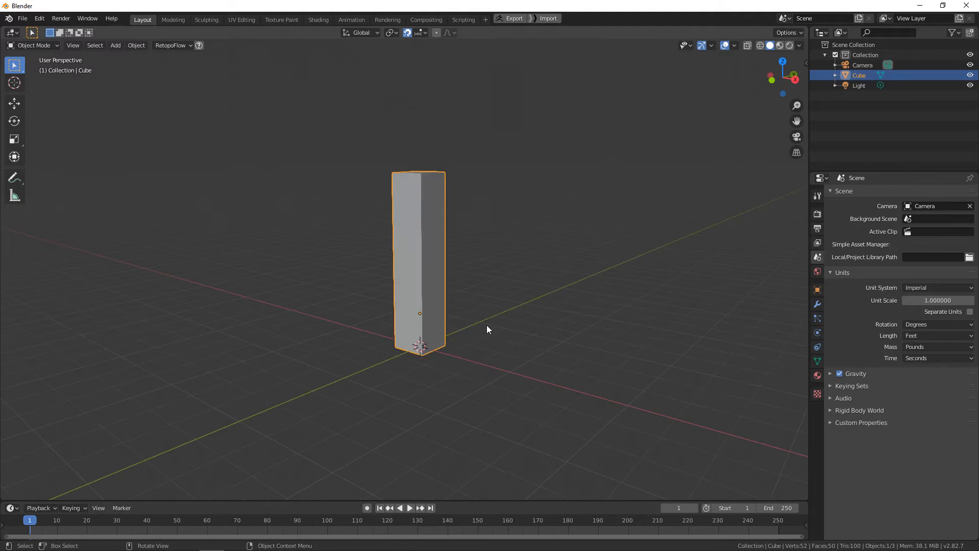
key(Tab)
key(Tab)
Add a Single Bone armature at the base of the column
middle_drag(496, 262, 461, 319)
scroll(402, 320, up, 2)
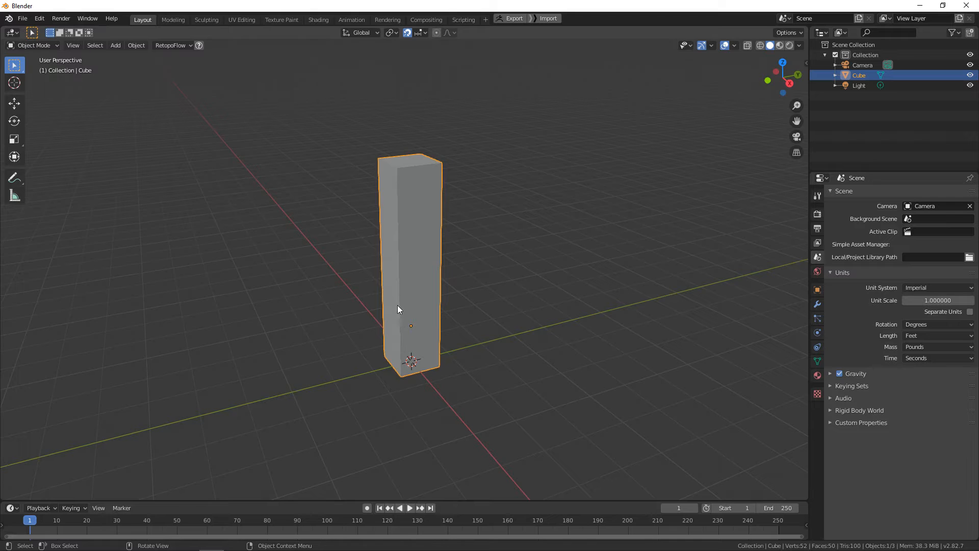
middle_drag(397, 306, 470, 232)
key(shift)
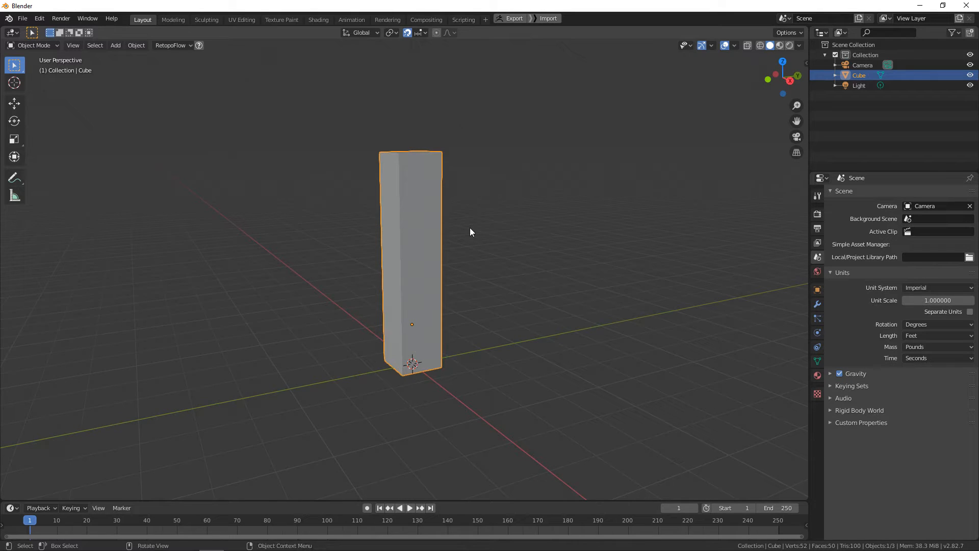
key(shift+a)
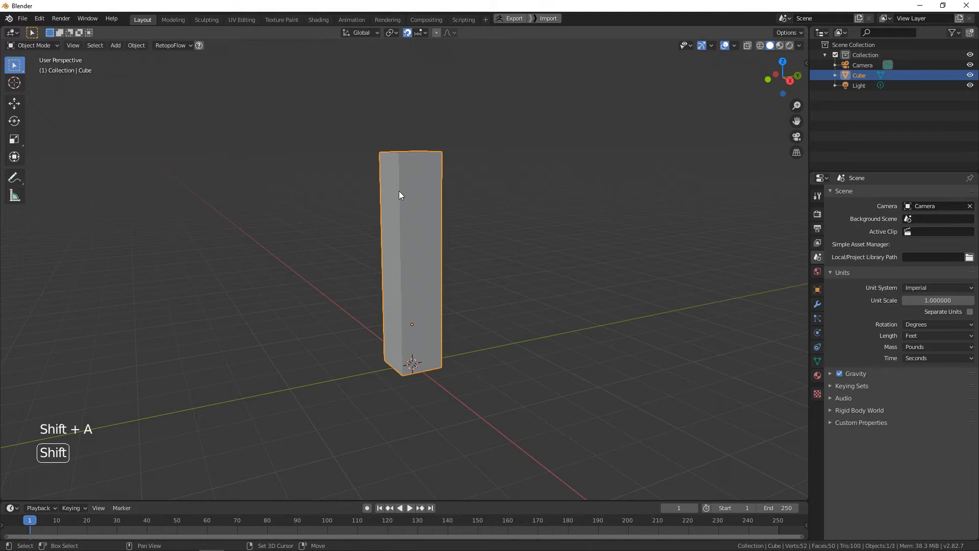
key(shift+a)
mouse_move(399, 191)
mouse_move(353, 257)
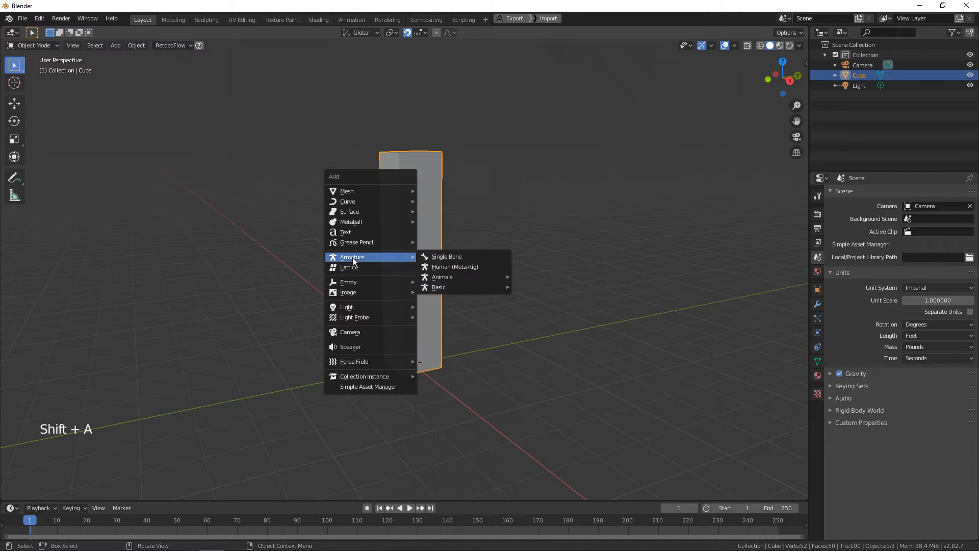
click(473, 256)
mouse_move(463, 292)
middle_down()
mouse_move(479, 283)
mouse_move(470, 274)
middle_up()
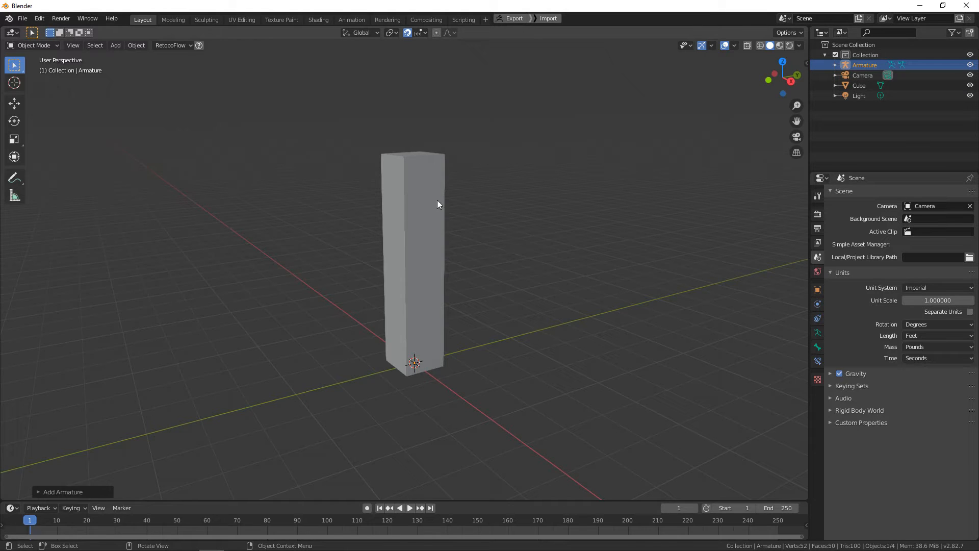
Set the armature's viewport display to In Front so the bone shows through the column
click(818, 333)
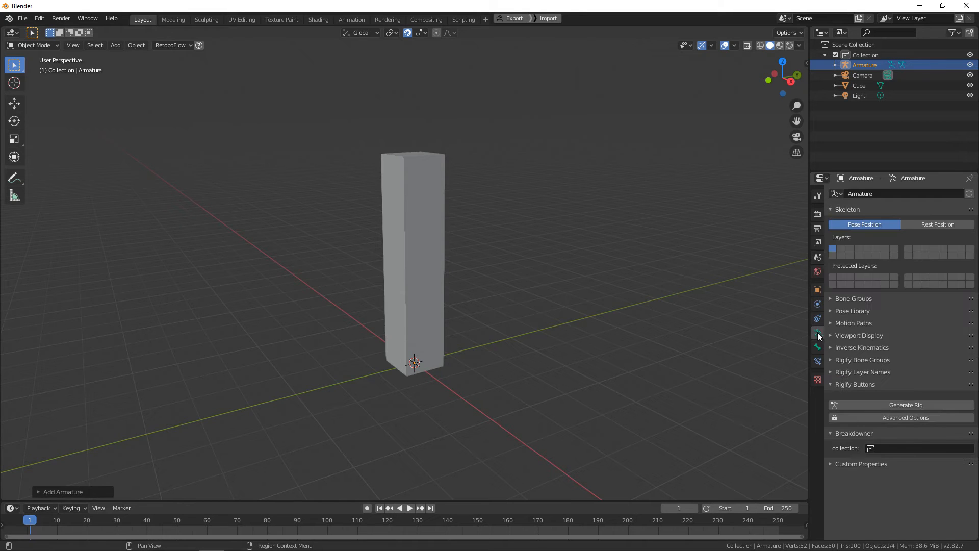
click(858, 385)
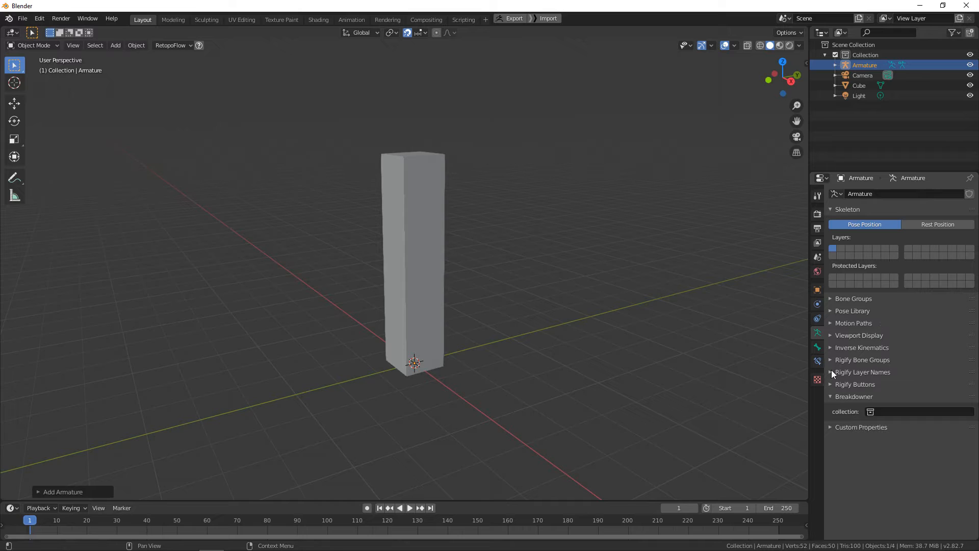
click(855, 397)
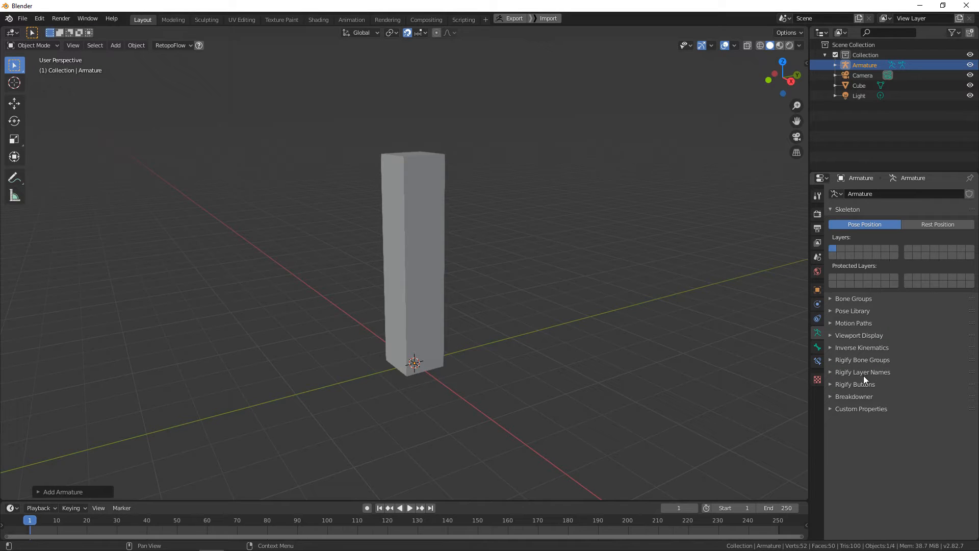
click(857, 335)
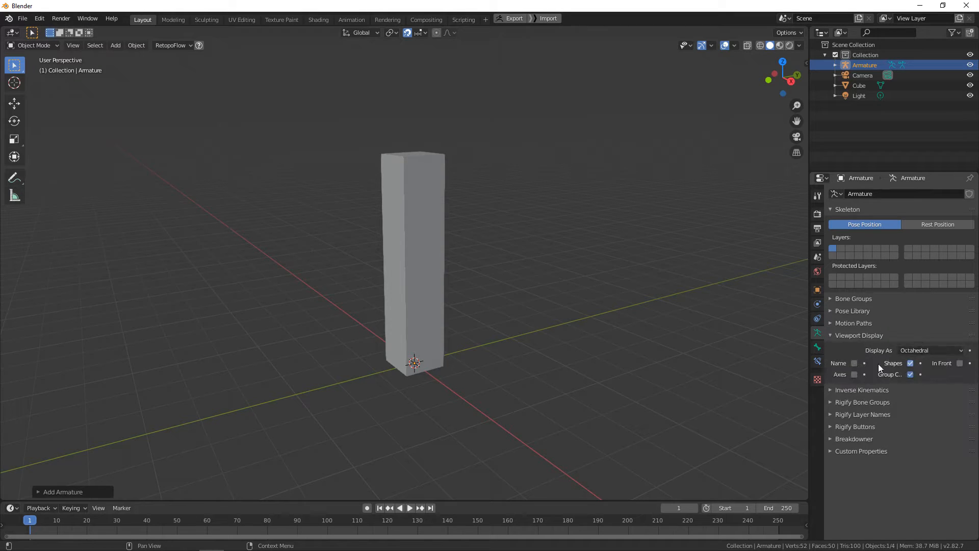
click(959, 363)
middle_drag(628, 284, 514, 251)
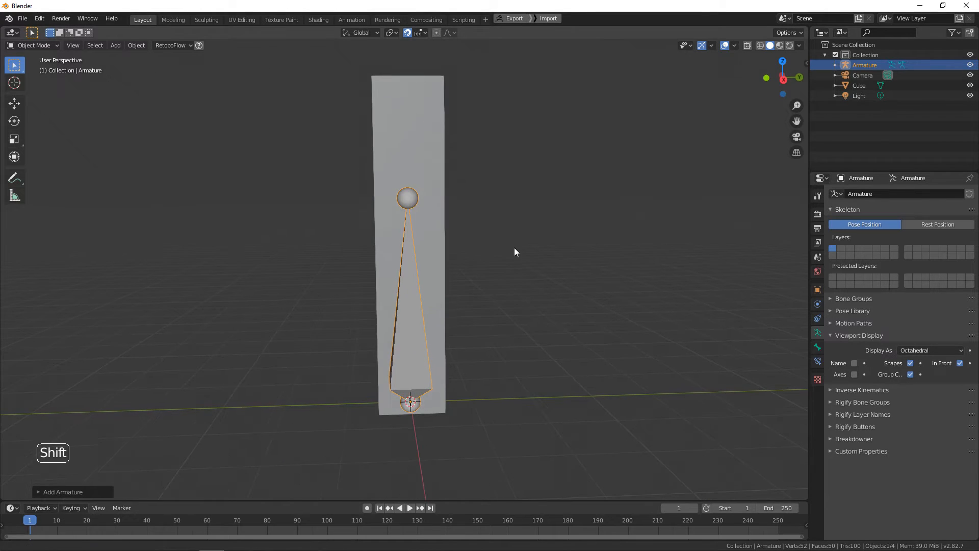
Try the Stick, B-Bone, Envelope and Wire display types on the armature in turn
click(938, 351)
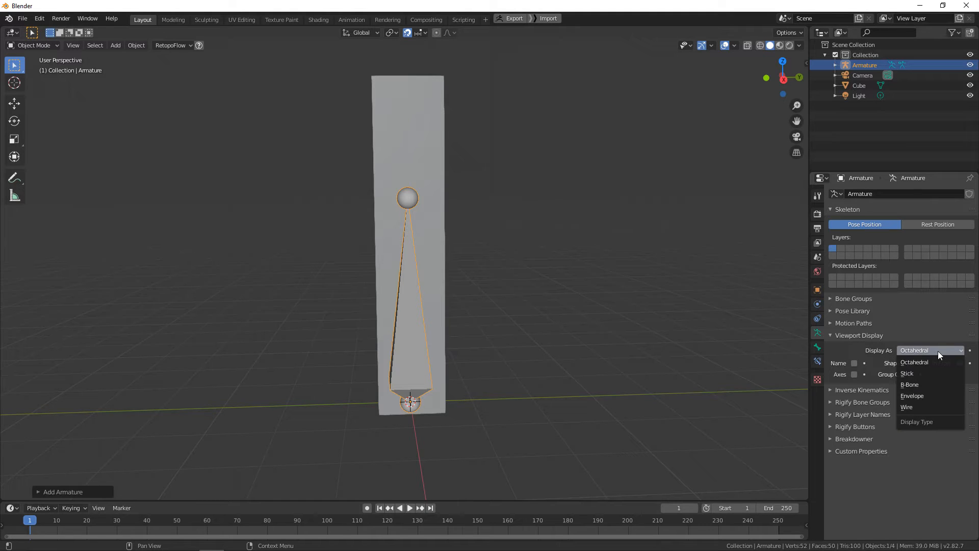
click(939, 372)
click(938, 351)
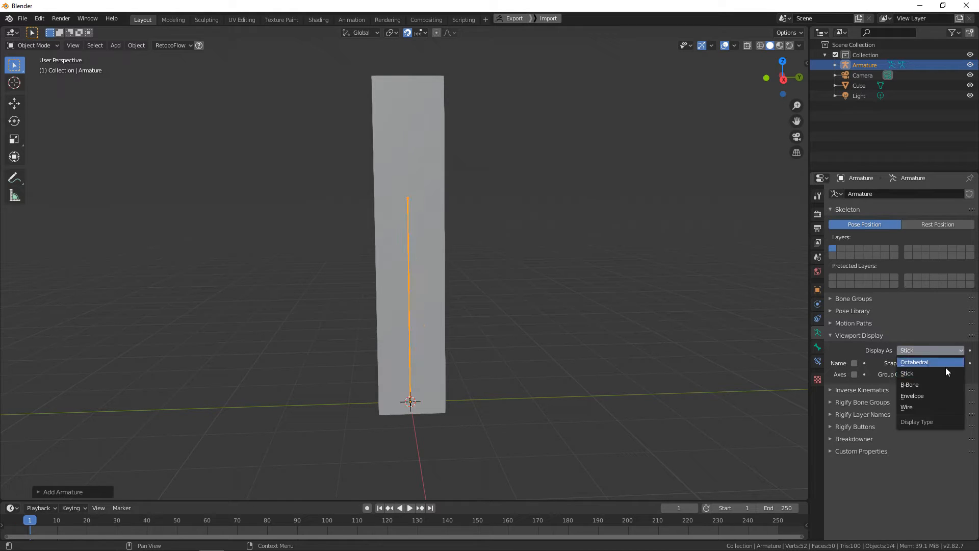
click(931, 384)
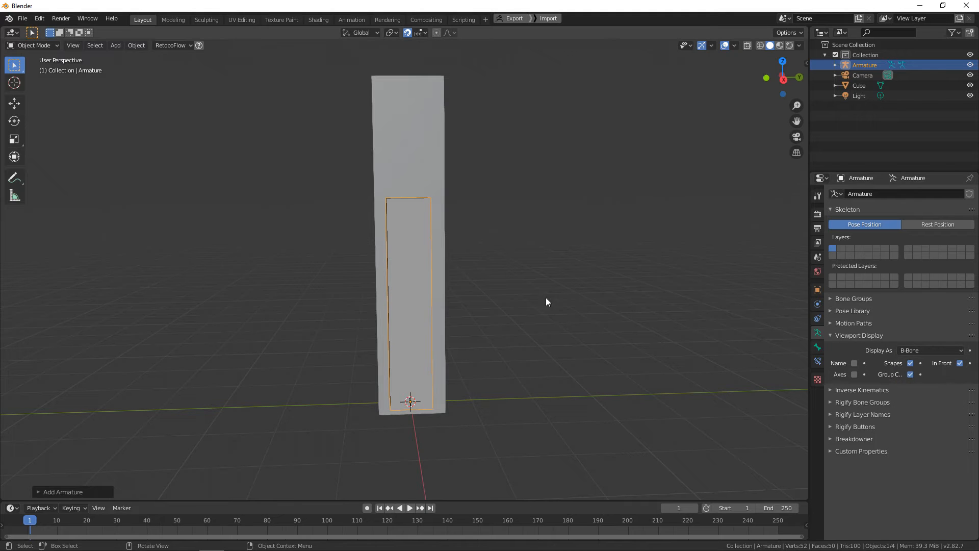
middle_drag(546, 298, 592, 326)
click(922, 350)
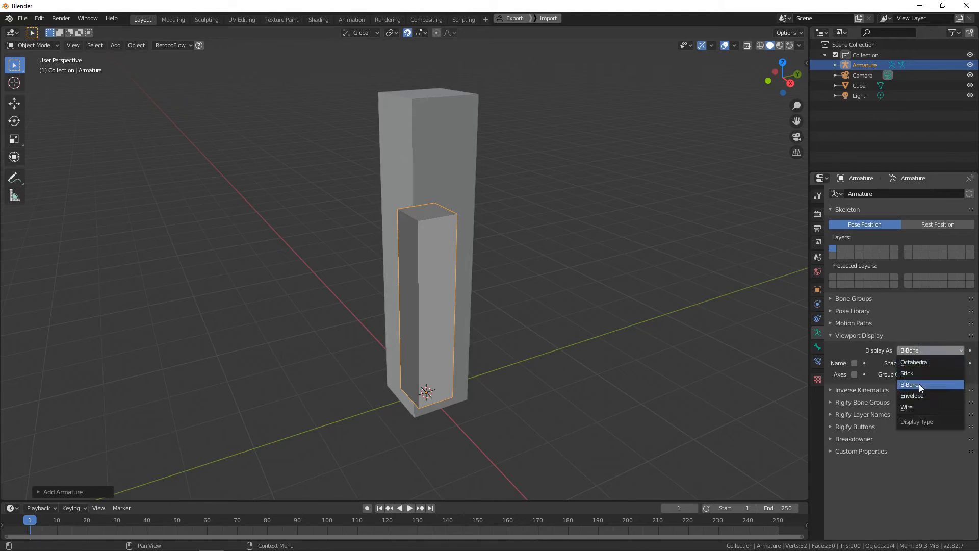
click(918, 395)
click(922, 350)
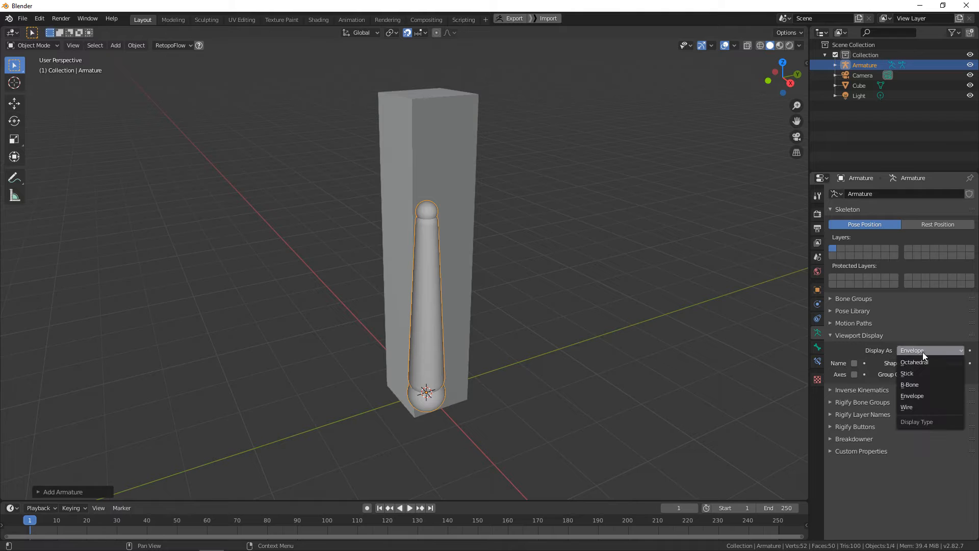
click(933, 407)
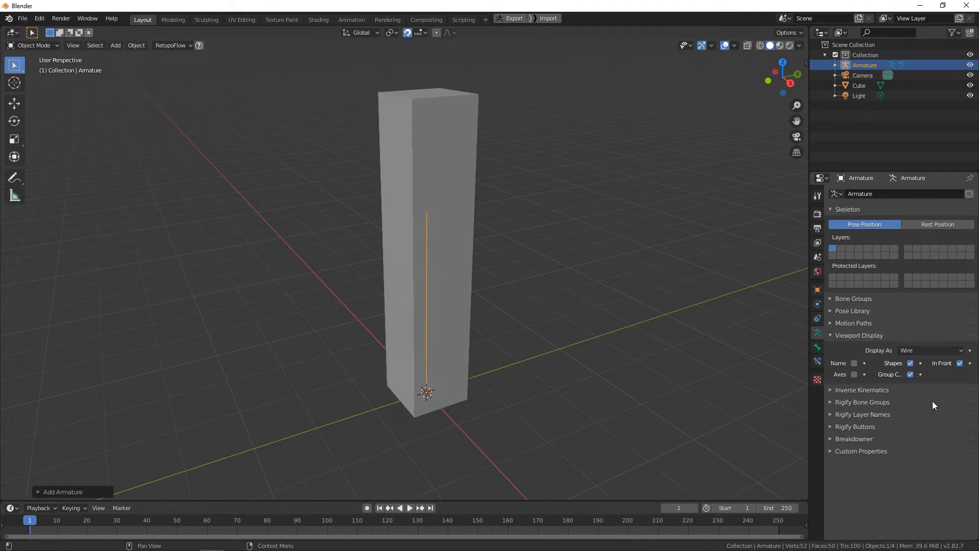
Switch the armature's viewport display to Stick and then to B-Bone
click(938, 350)
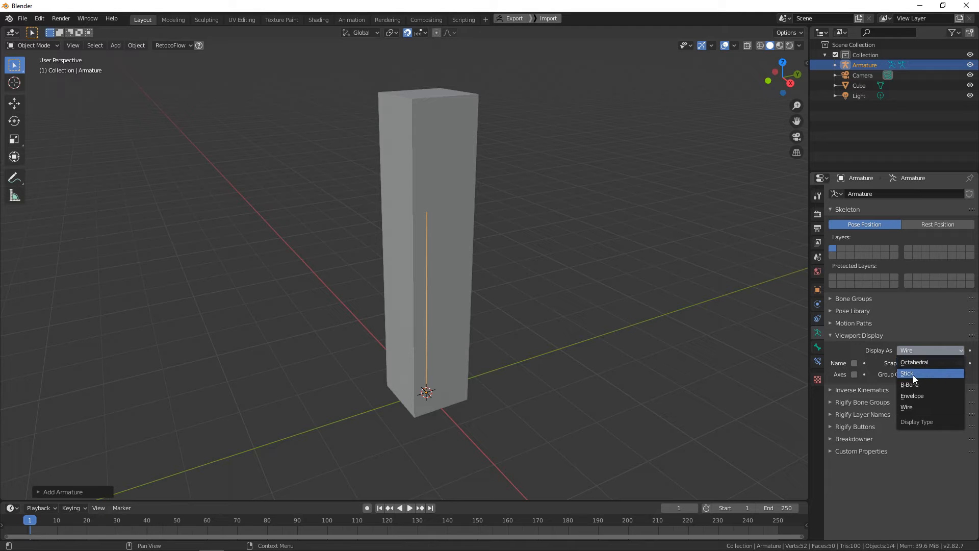
click(941, 375)
click(937, 351)
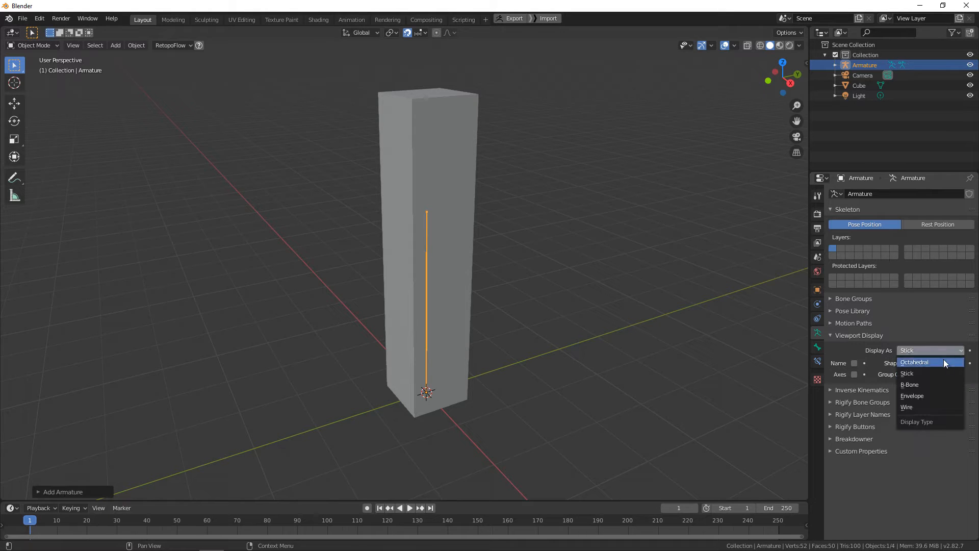
click(929, 383)
middle_drag(568, 243, 558, 237)
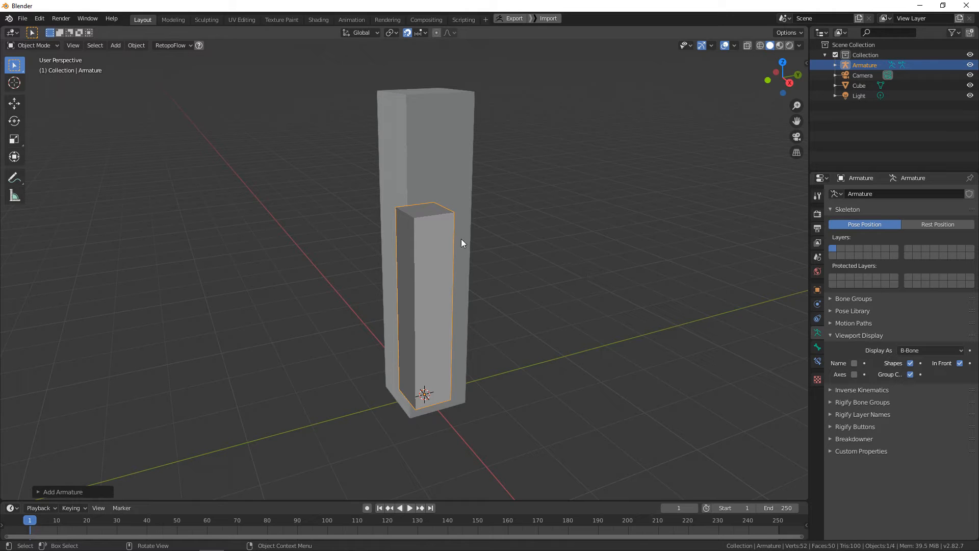
Enter Edit Mode on the armature, select the whole bone, and scale its B-Bone display size slightly thicker
key(Tab)
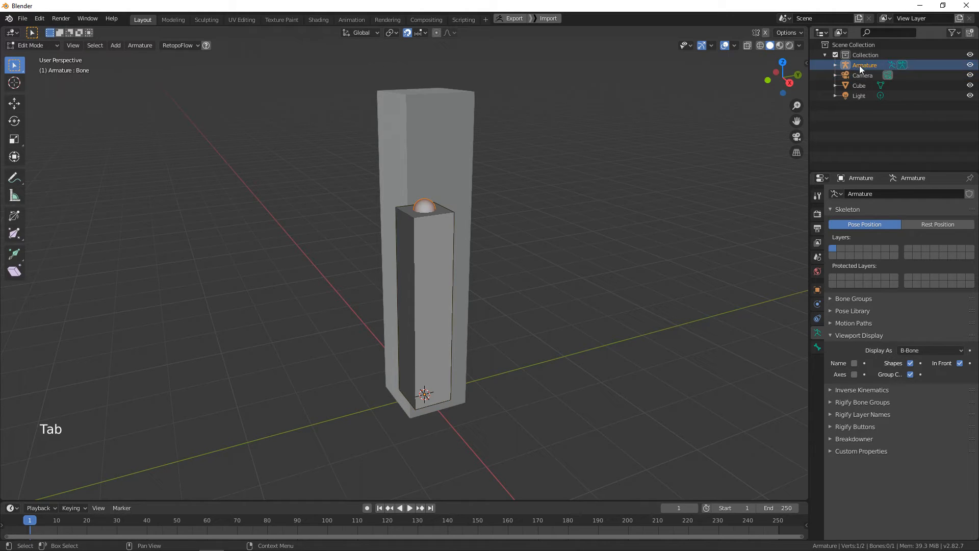
middle_drag(498, 209, 503, 210)
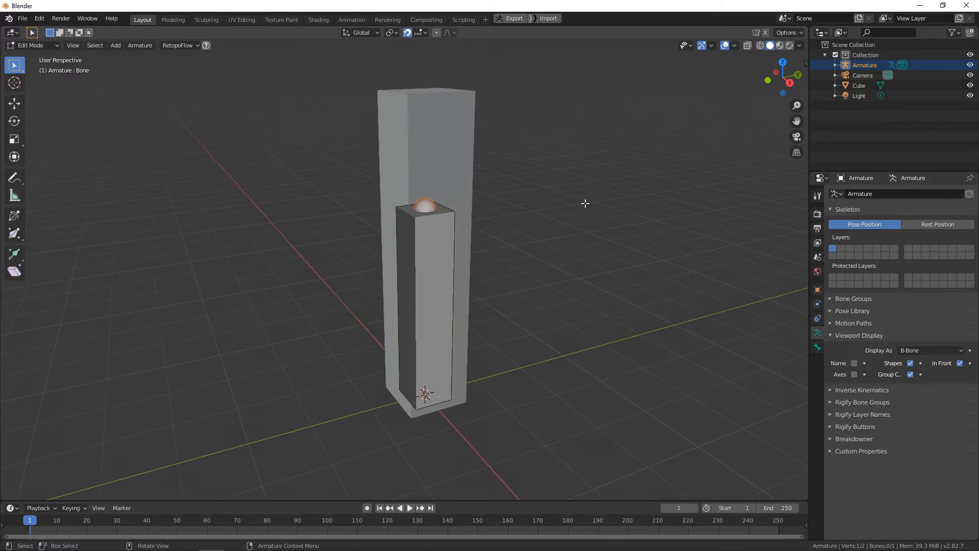
key(ctrl+alt)
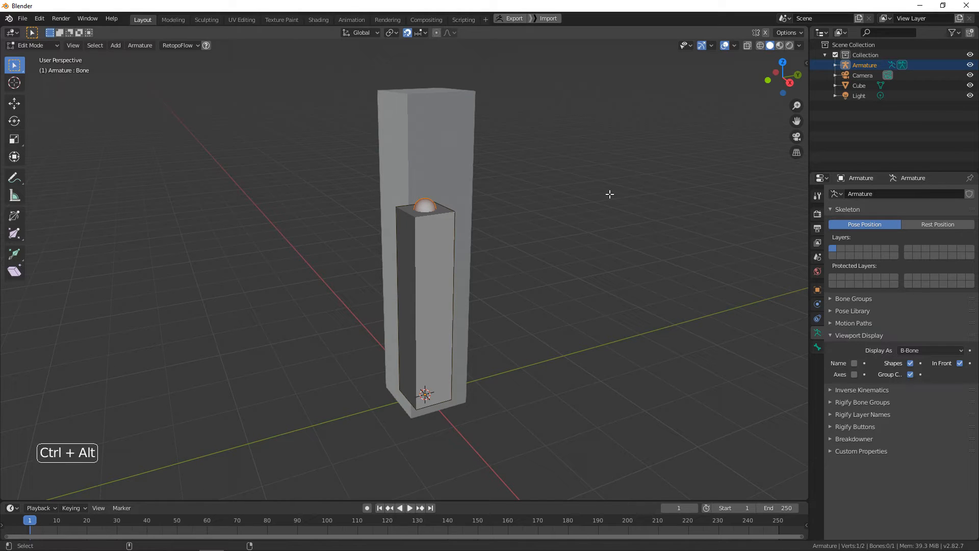
key(ctrl+alt+a)
key(ctrl+alt+a)
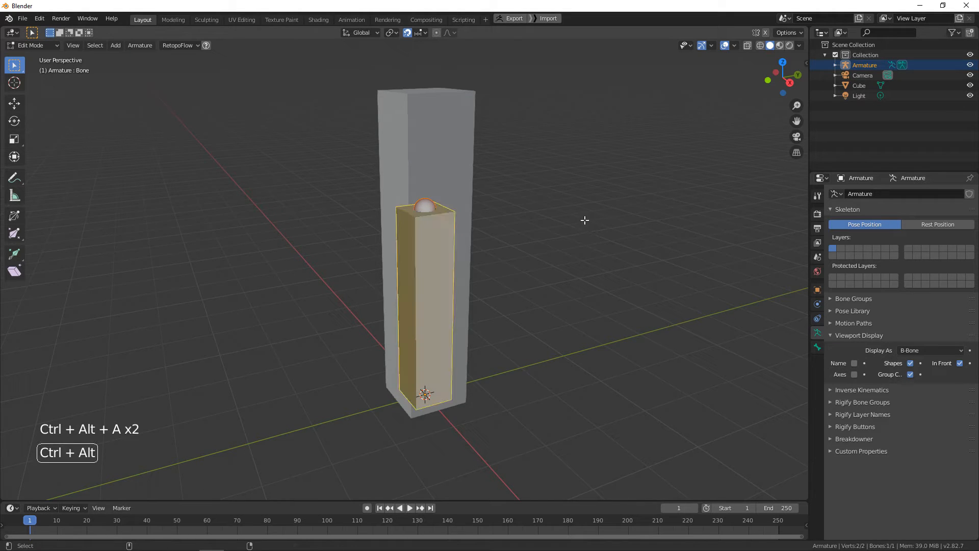
key(ctrl+alt+s)
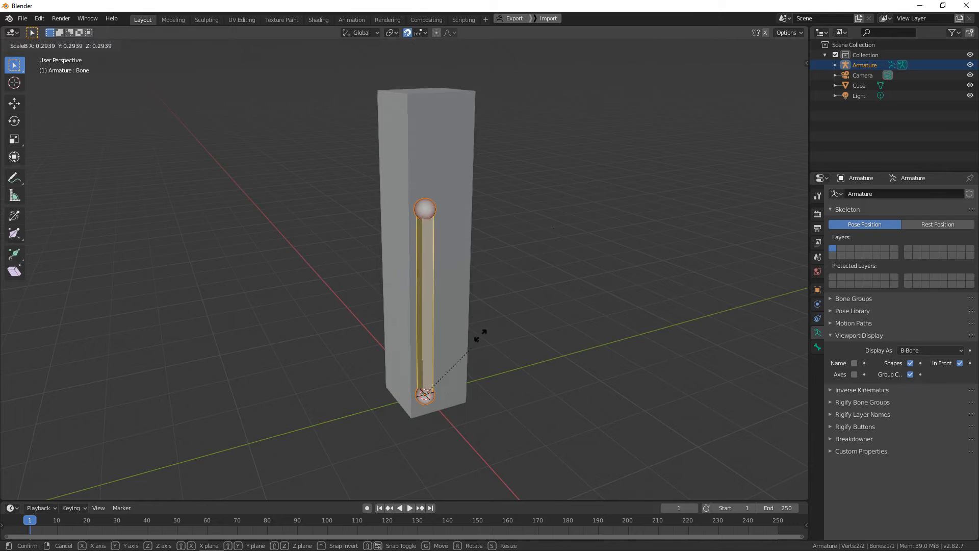
click(581, 150)
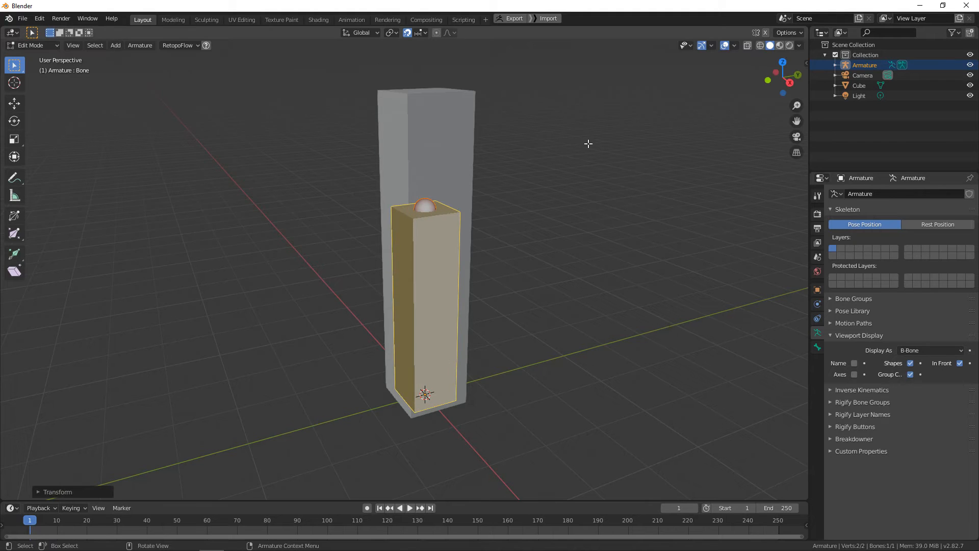
Set the armature's display type to Octahedral and scale the bone's B-Bone display size again
click(935, 350)
click(927, 362)
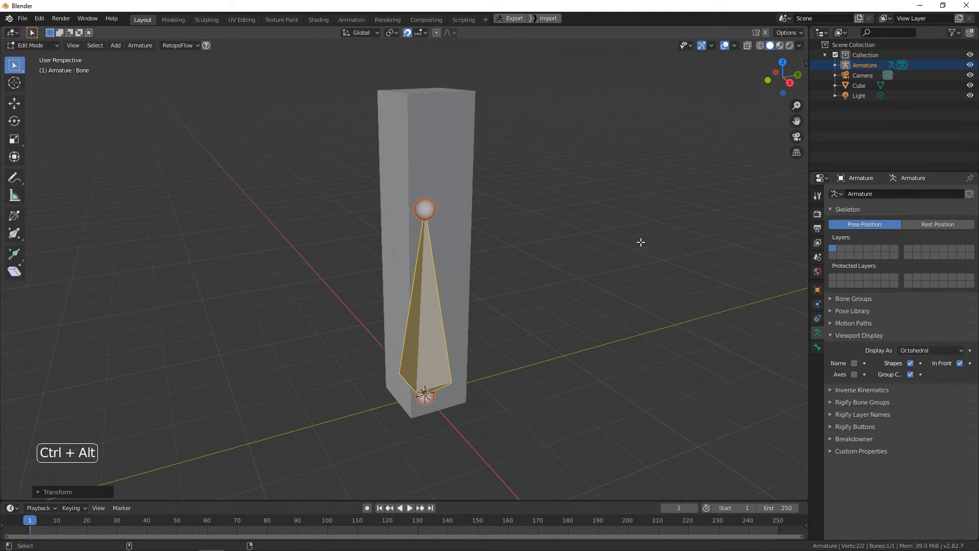
key(ctrl+alt+s)
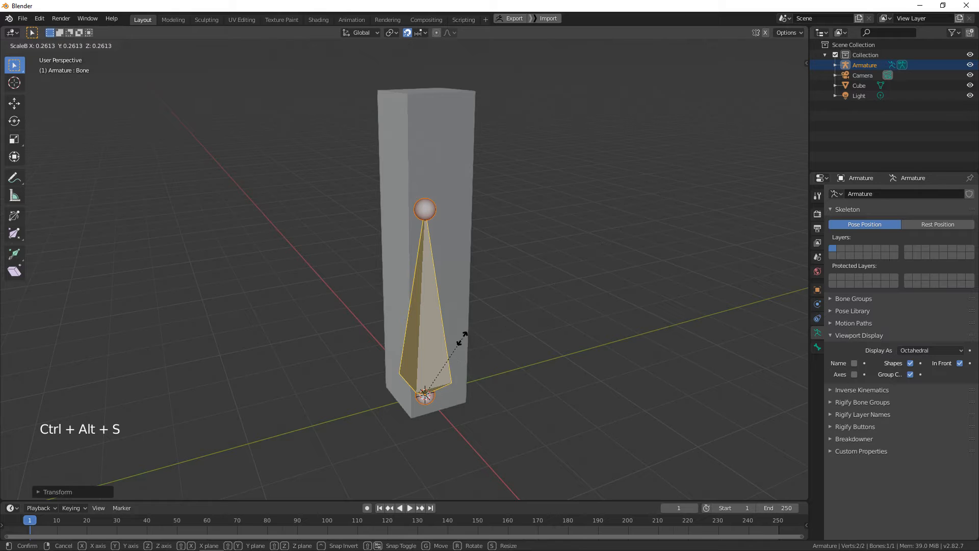
click(564, 148)
Try to move the whole bone sideways out of the column
middle_drag(496, 338, 501, 317)
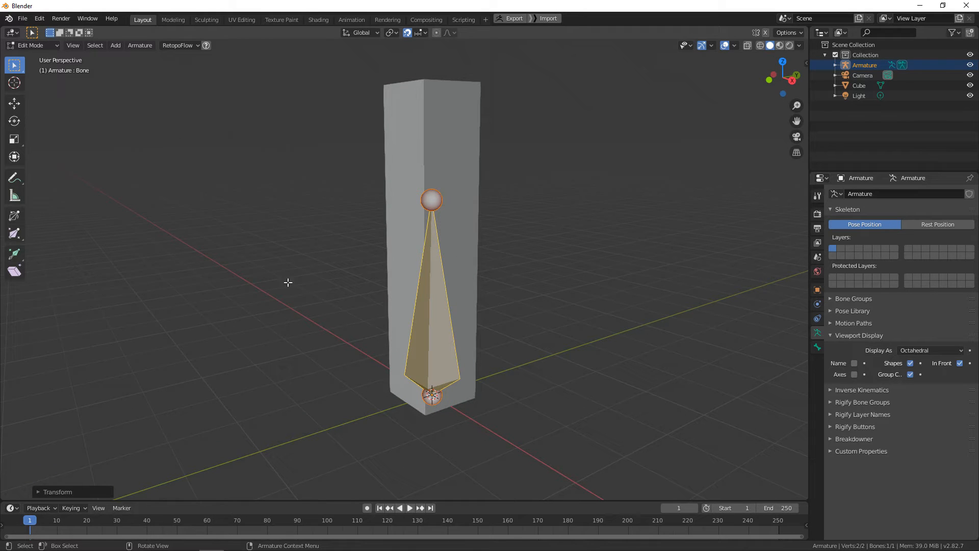
middle_drag(440, 266, 431, 263)
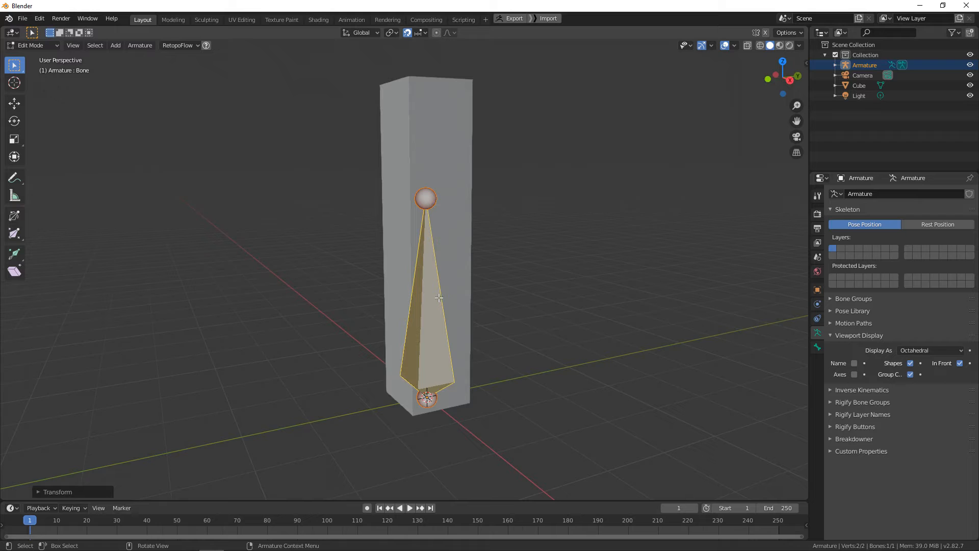
key(f)
key(g)
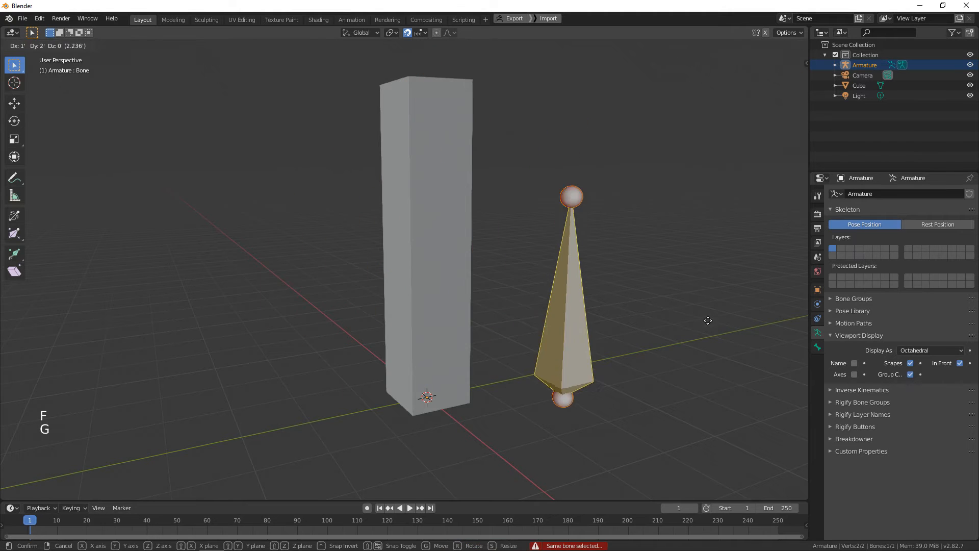
right_click(708, 320)
Select the bone's upper joint and try to move it upward along the Z axis
click(431, 399)
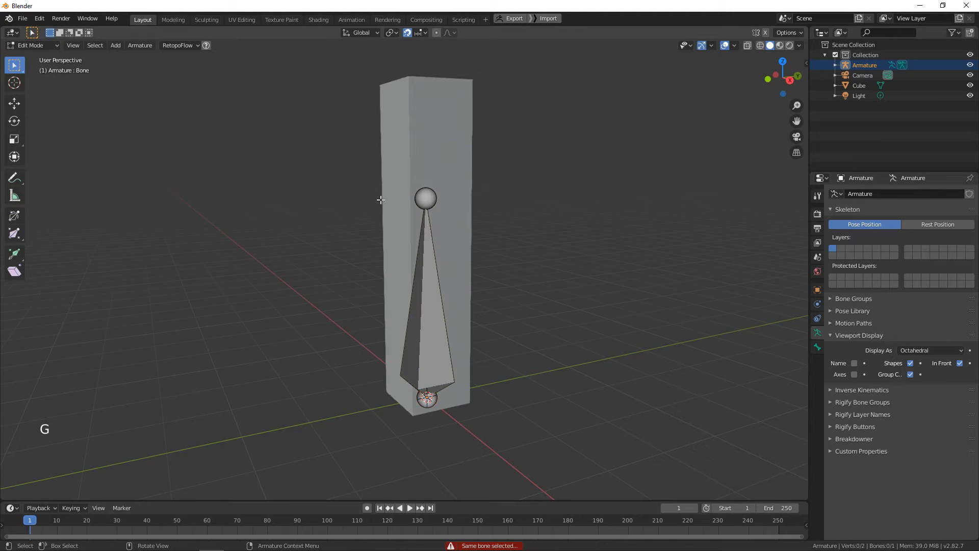
click(426, 199)
key(g)
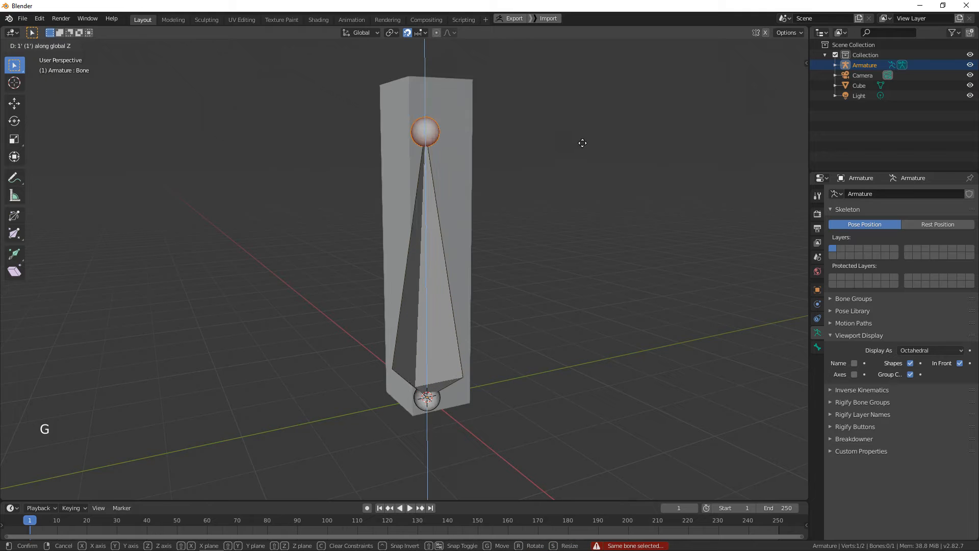
right_click(588, 198)
Select the bone's base joint and try to move it freely away from the column's foot
middle_drag(520, 306, 491, 284)
click(409, 407)
middle_drag(496, 361, 507, 359)
key(g)
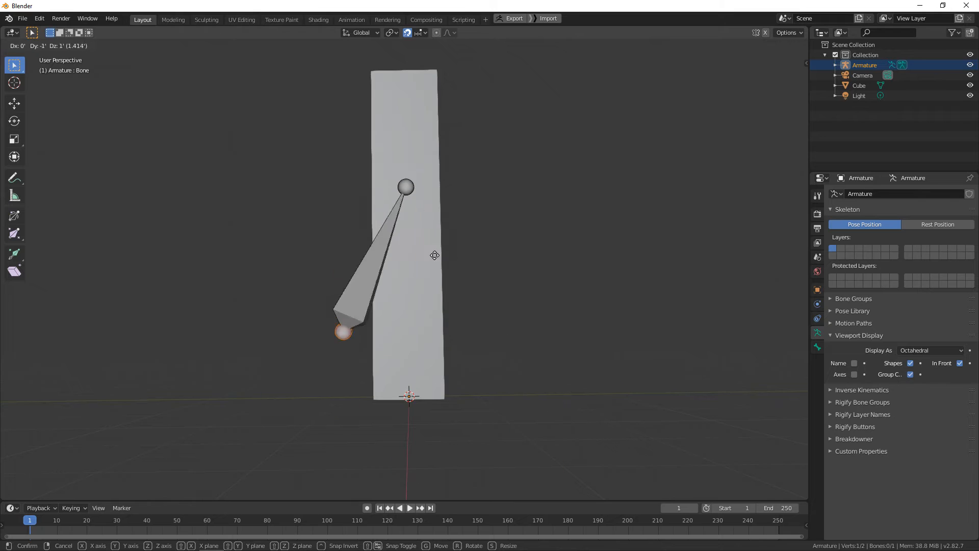
right_click(668, 300)
Examine the snapping settings and the Snap choices for the selection and 3D cursor with the bone's base joint selected
middle_drag(672, 299, 432, 52)
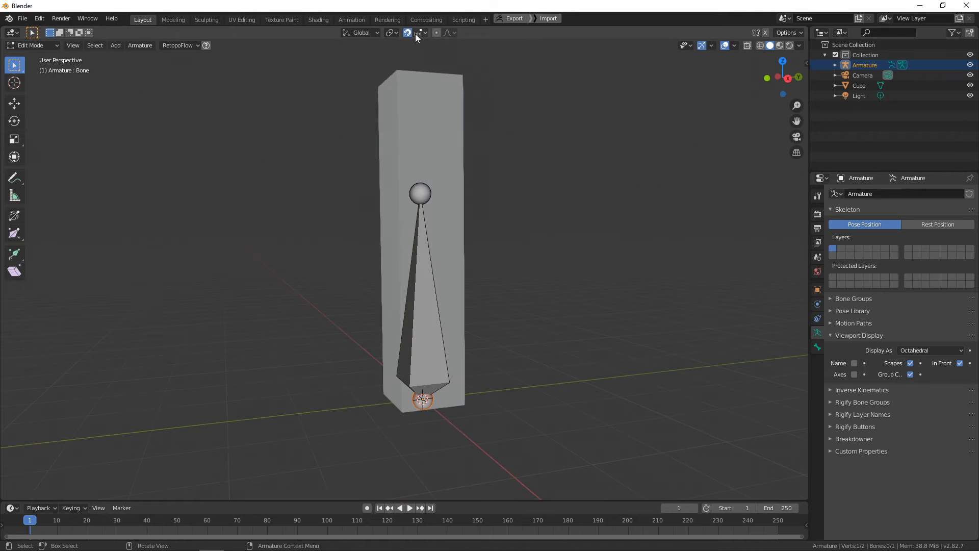
click(420, 32)
middle_drag(499, 173, 463, 161)
middle_drag(414, 139, 433, 177)
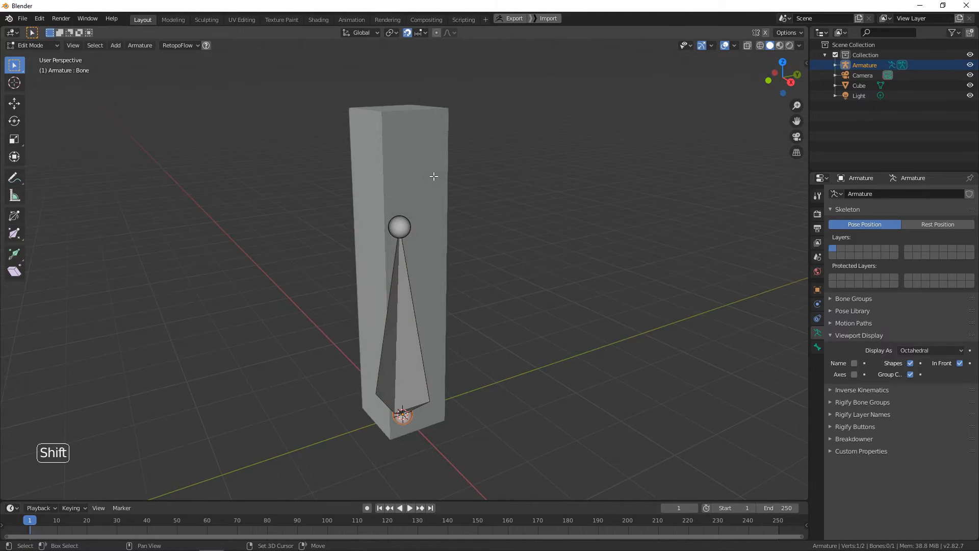
key(shift+s)
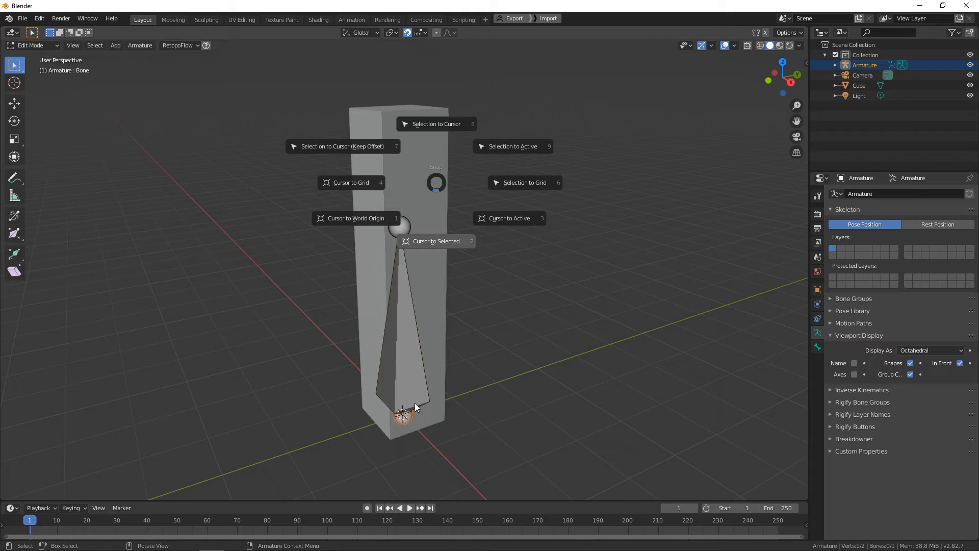
click(439, 182)
middle_drag(461, 263, 448, 256)
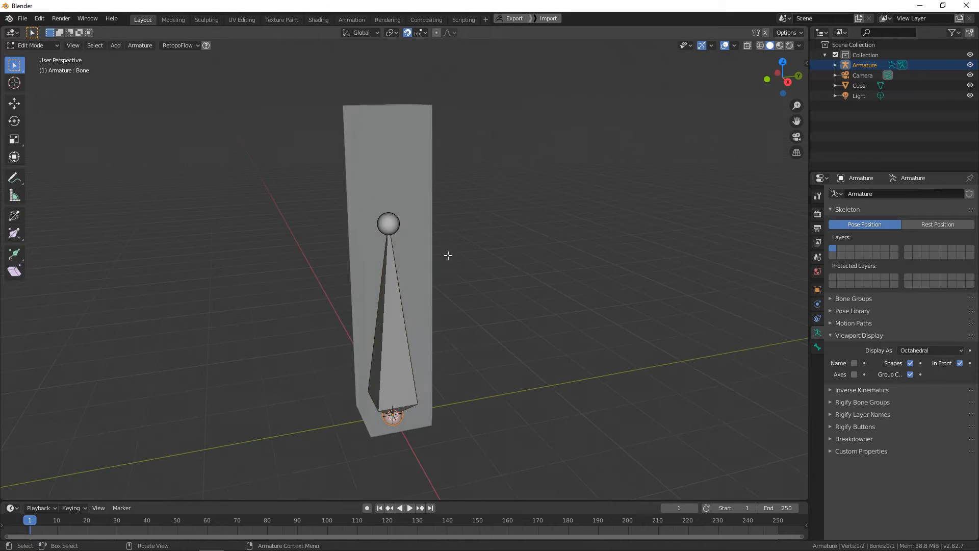
Leave the armature's Edit Mode, enter Edit Mode on the column, and select the four corner vertices of its top face
key(Tab)
click(426, 172)
mouse_move(425, 173)
middle_down()
mouse_move(434, 185)
mouse_move(438, 176)
middle_up()
key(Tab)
click(390, 137)
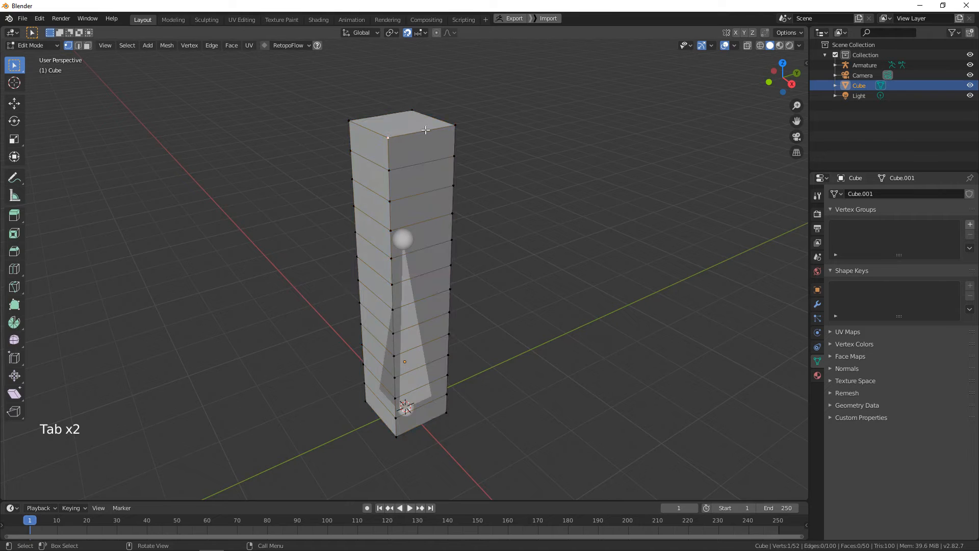
shift+click(451, 125)
shift+click(427, 114)
shift+click(347, 114)
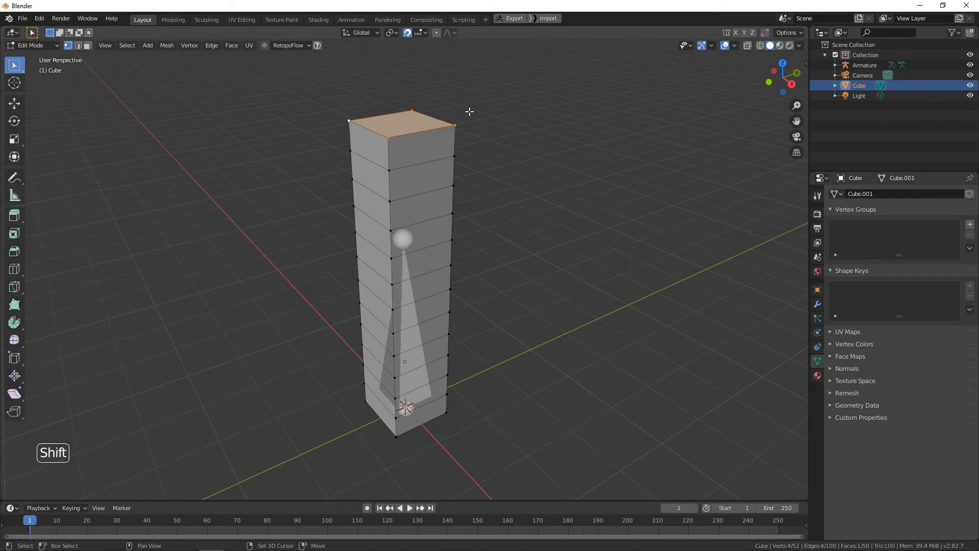
Snap the 3D cursor to the centre of the column's selected top face
key(shift+s)
key(shift+s)
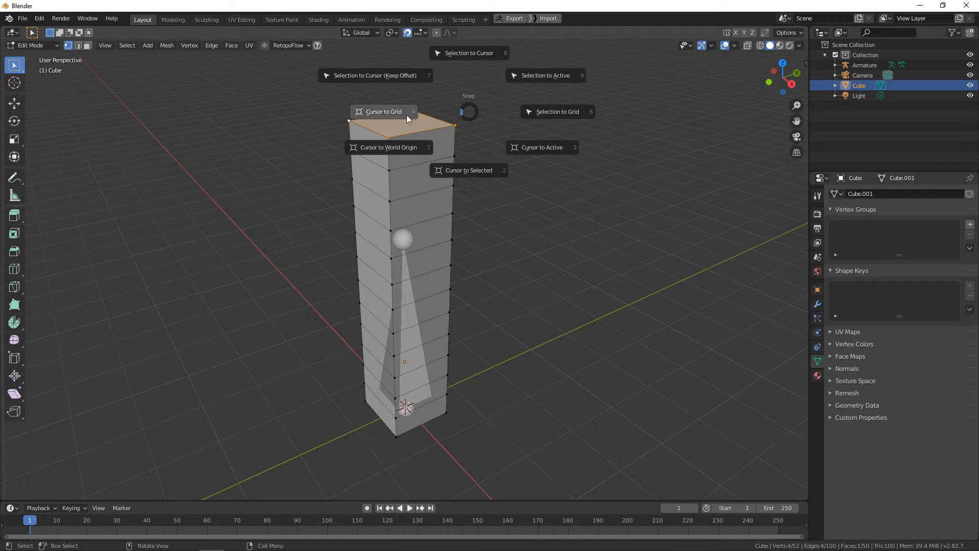
click(467, 169)
middle_drag(467, 168, 441, 181)
scroll(438, 231, up, 2)
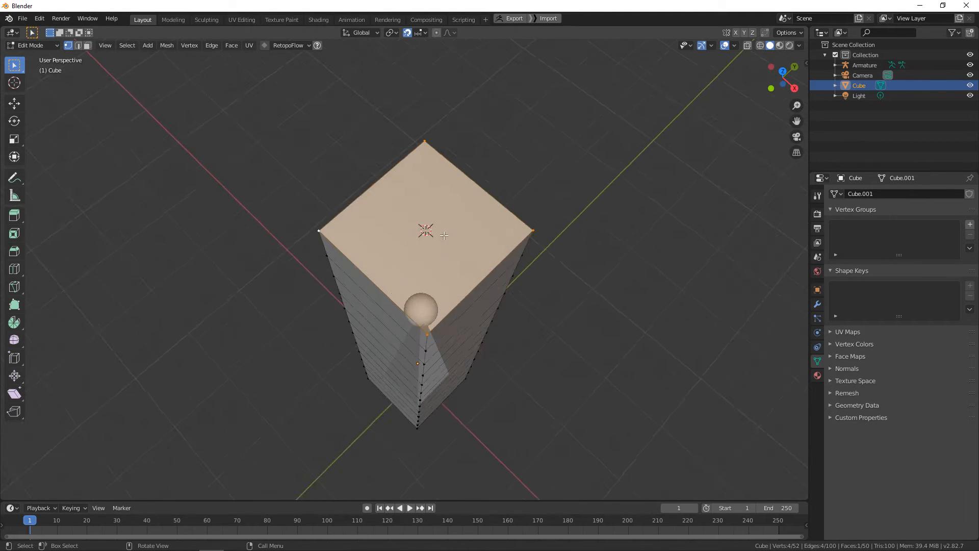
mouse_move(442, 236)
middle_down()
mouse_move(467, 244)
mouse_move(453, 238)
middle_up()
Leave Edit Mode on the column, enter Edit Mode on the armature, and select the bone's tip joint
key(Tab)
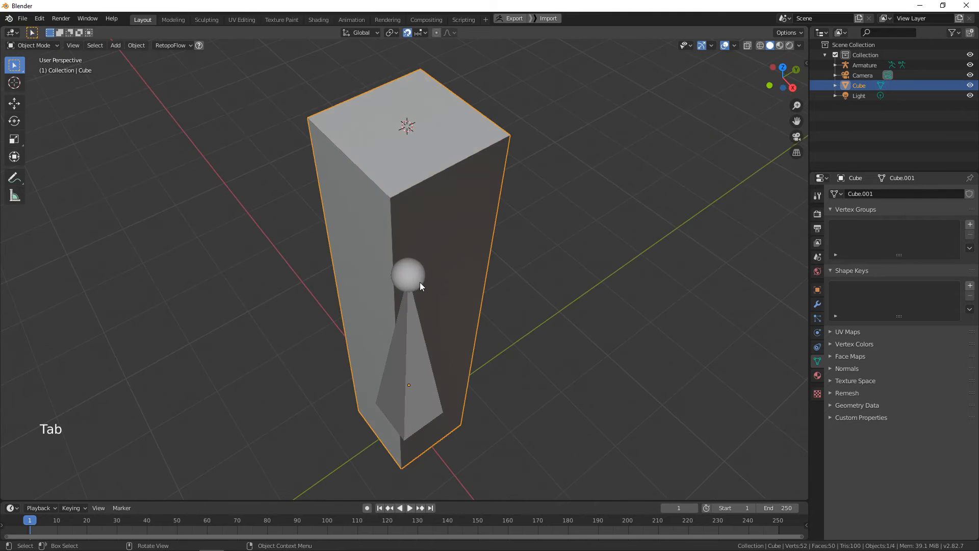
click(403, 294)
key(Tab)
middle_drag(440, 312, 398, 248)
click(401, 248)
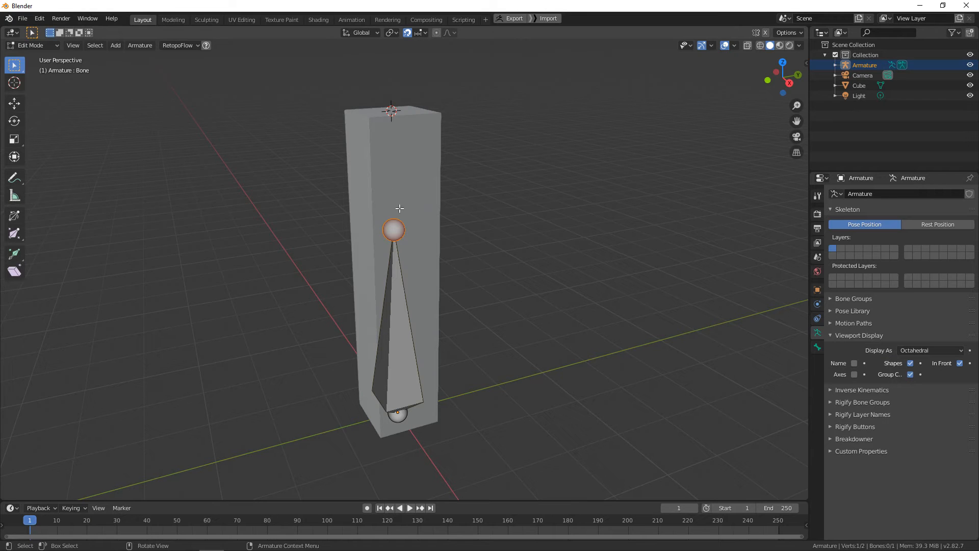
scroll(449, 224, up, 3)
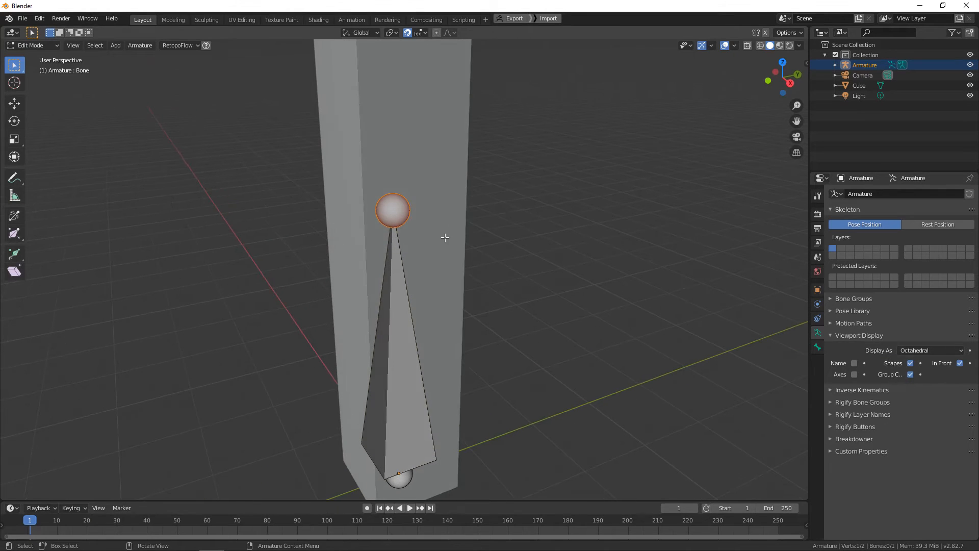
scroll(443, 236, down, 3)
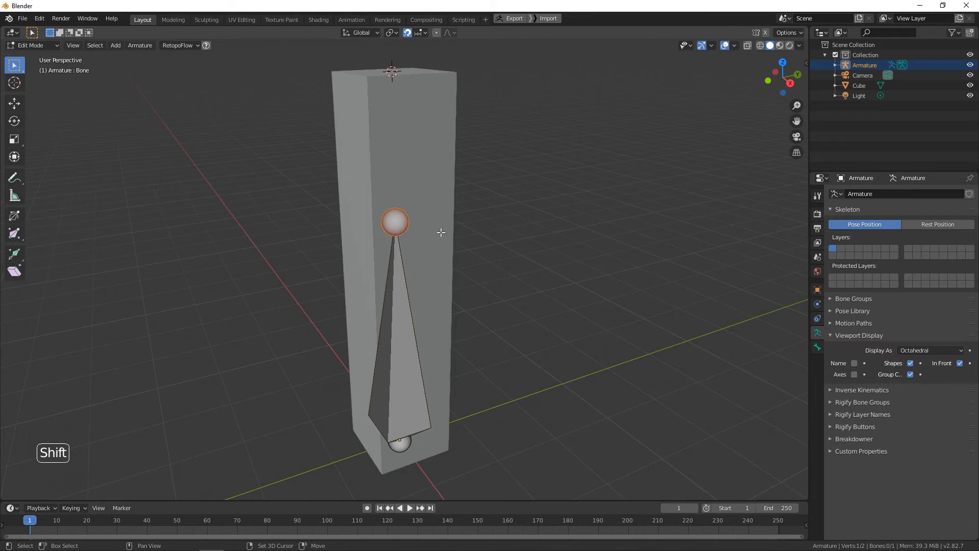
key(shift+s)
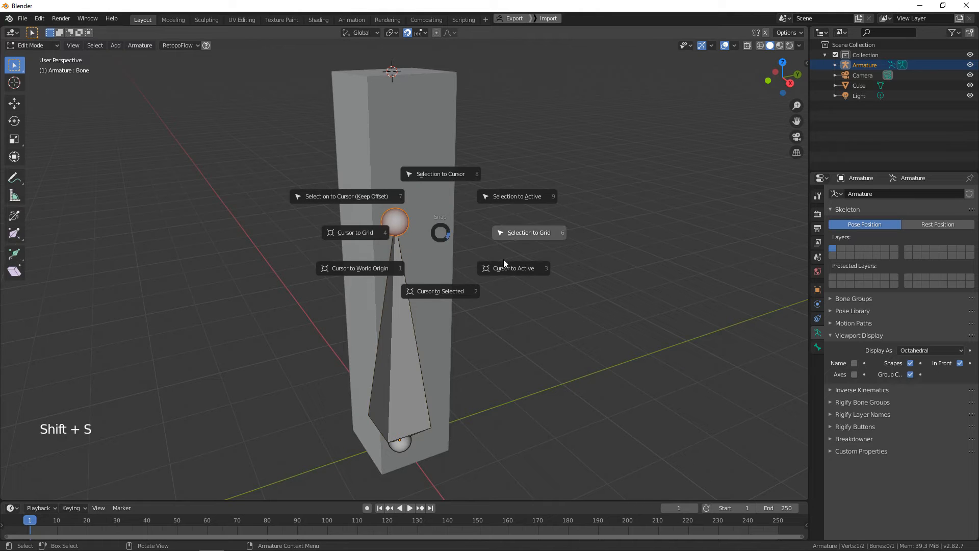
click(499, 199)
key(ctrl+z)
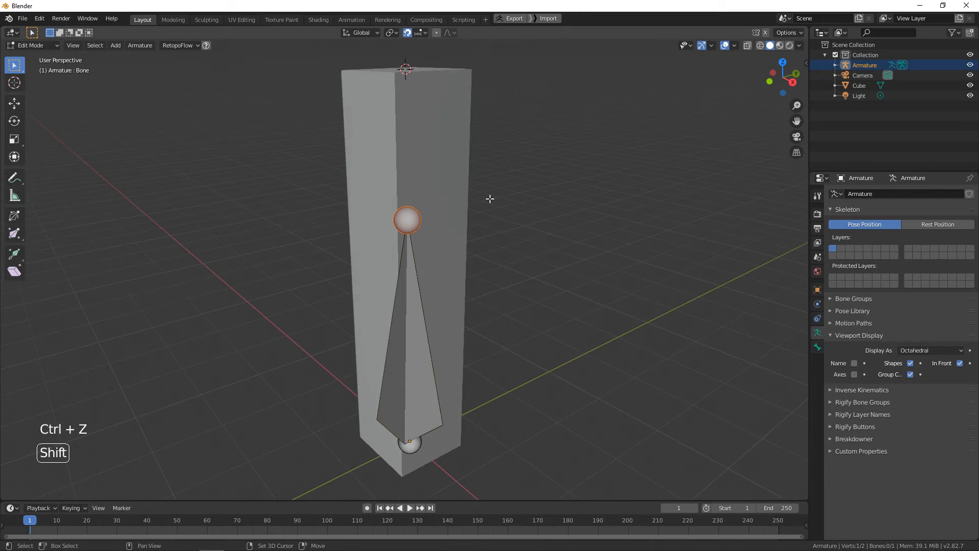
Snap the bone's selected tip joint to the 3D cursor at the centre of the column's top face
key(shift+s)
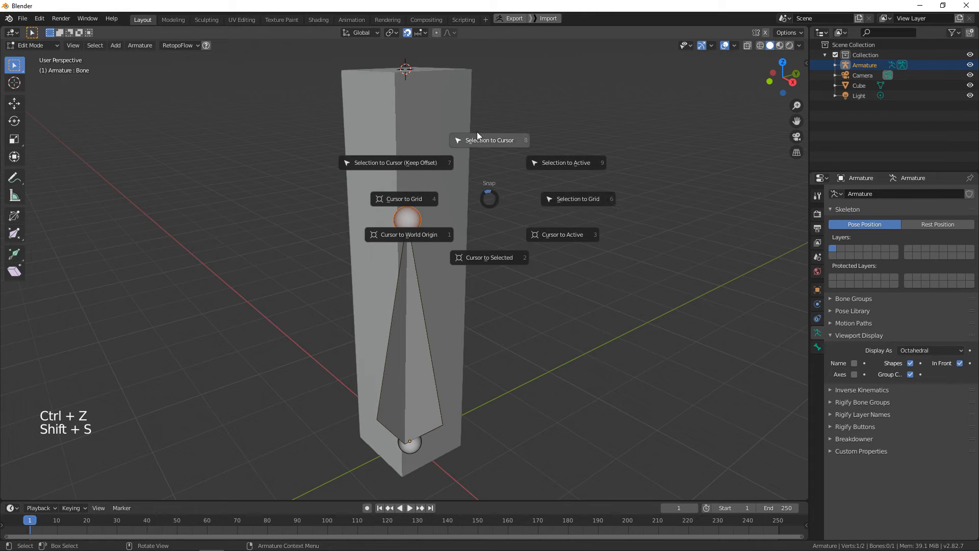
click(468, 166)
middle_drag(468, 166, 411, 102)
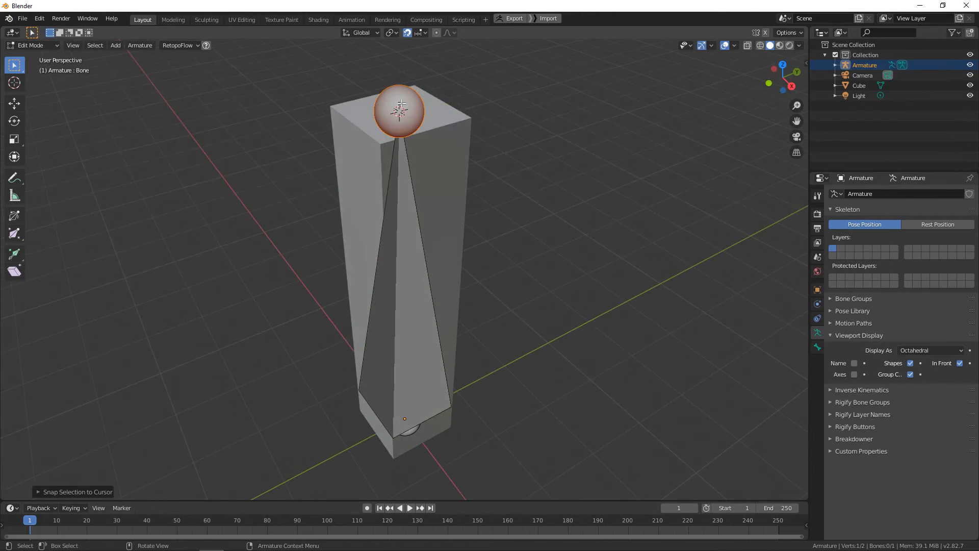
middle_drag(446, 146, 445, 275)
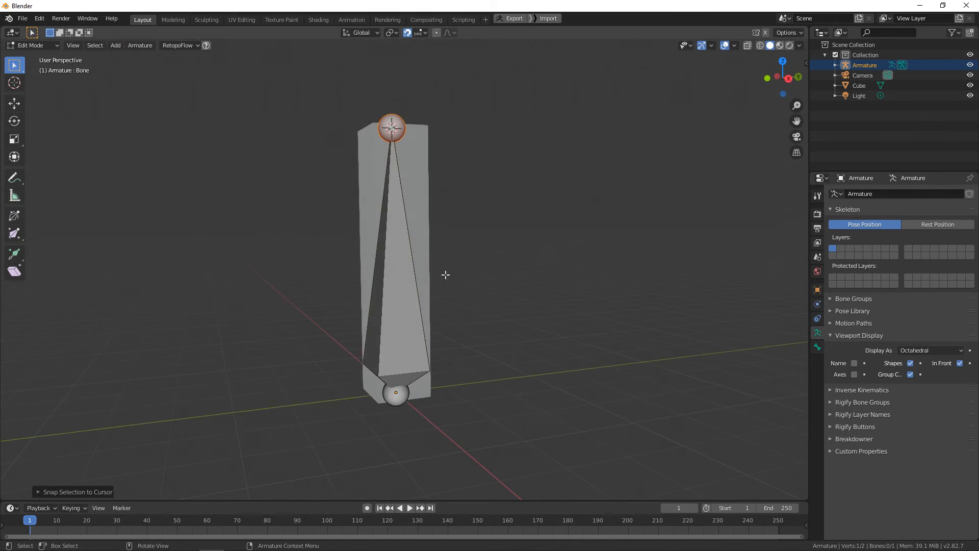
Select the whole bone in the armature's Edit Mode
click(416, 305)
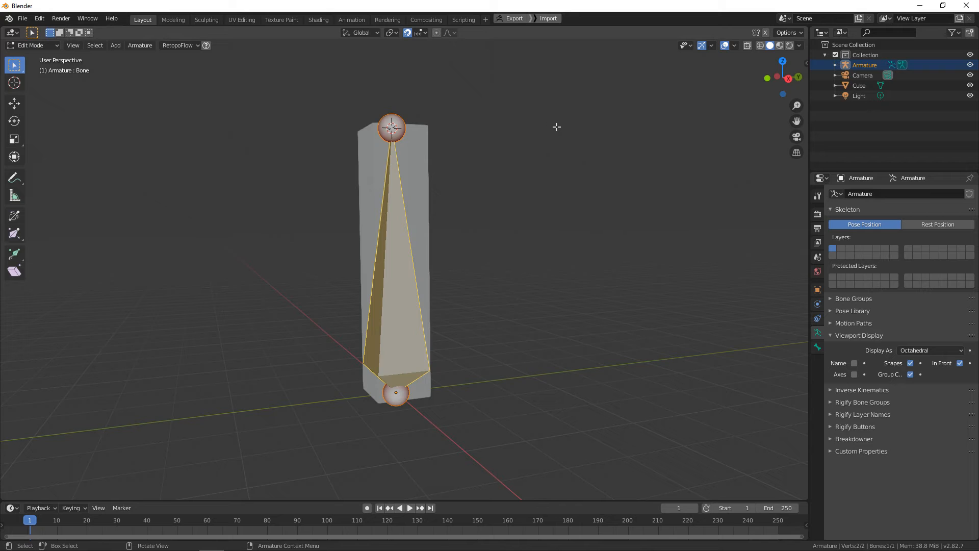
scroll(462, 147, up, 2)
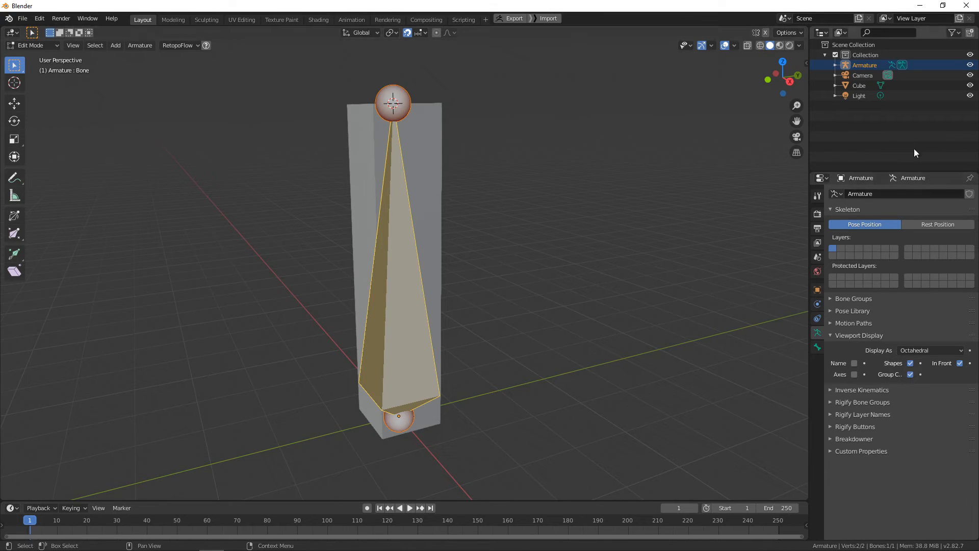
key(Tab)
key(Tab)
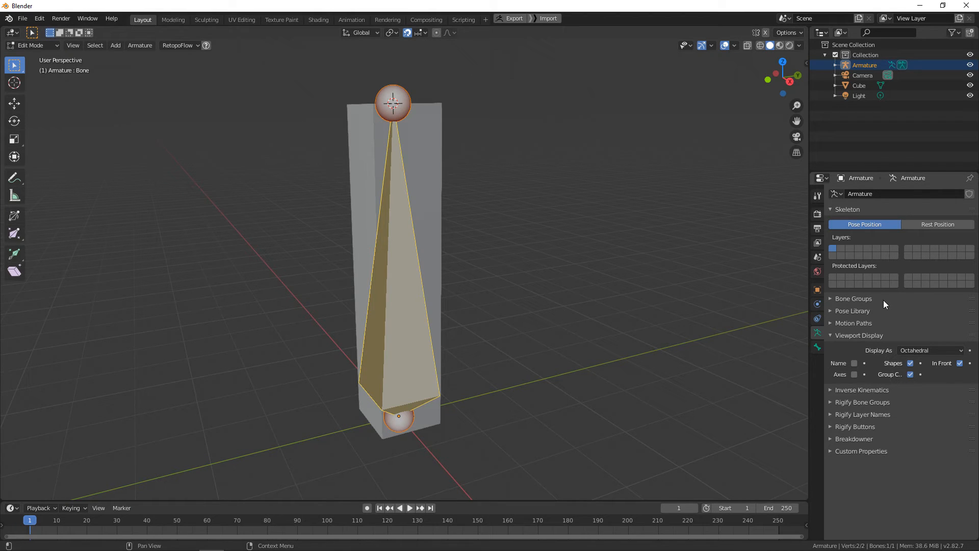
Examine the armature's Bone Groups, Pose Library and Motion Paths settings
click(862, 299)
click(920, 301)
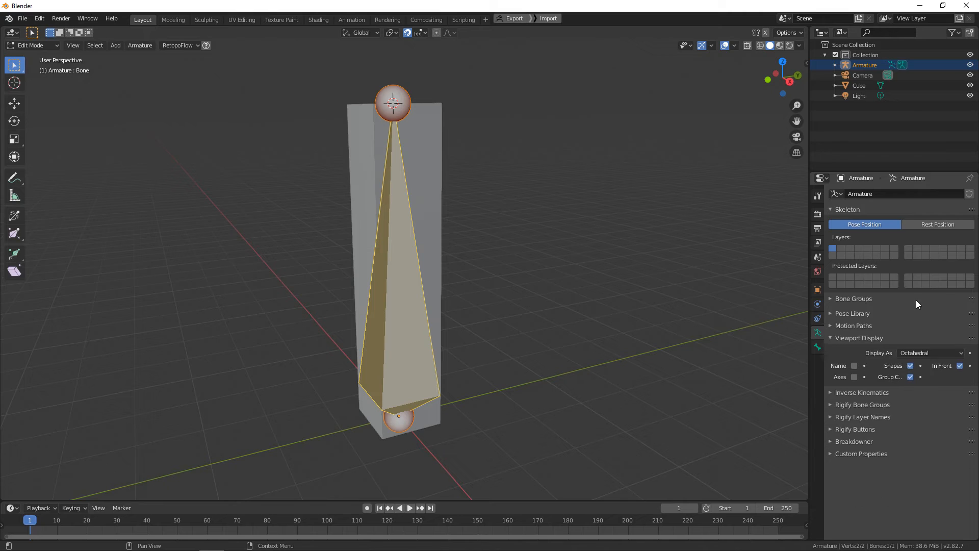
click(855, 310)
click(889, 313)
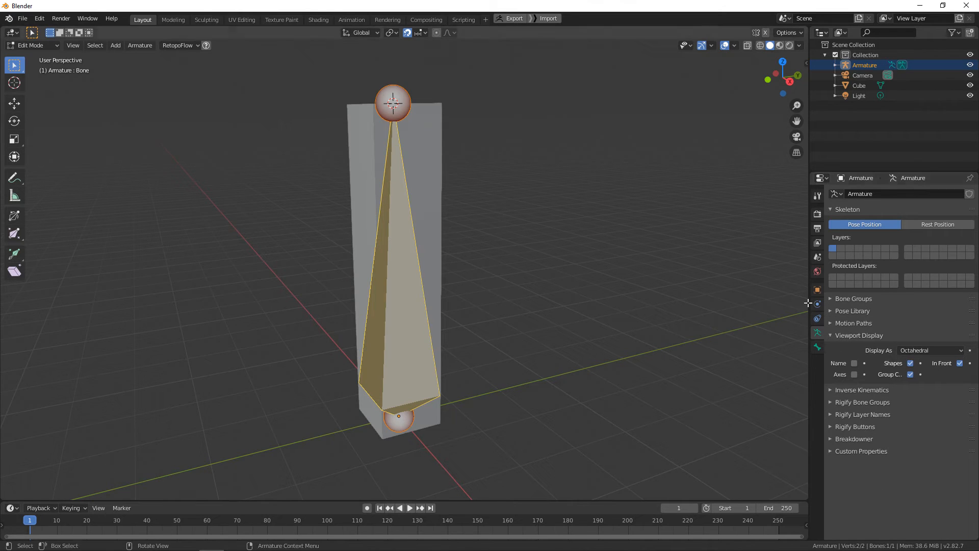
click(846, 326)
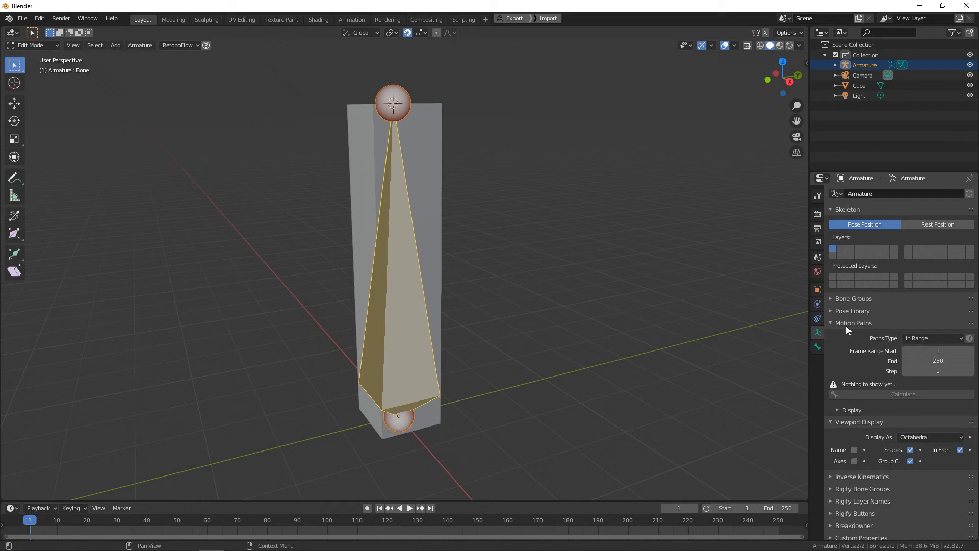
click(892, 325)
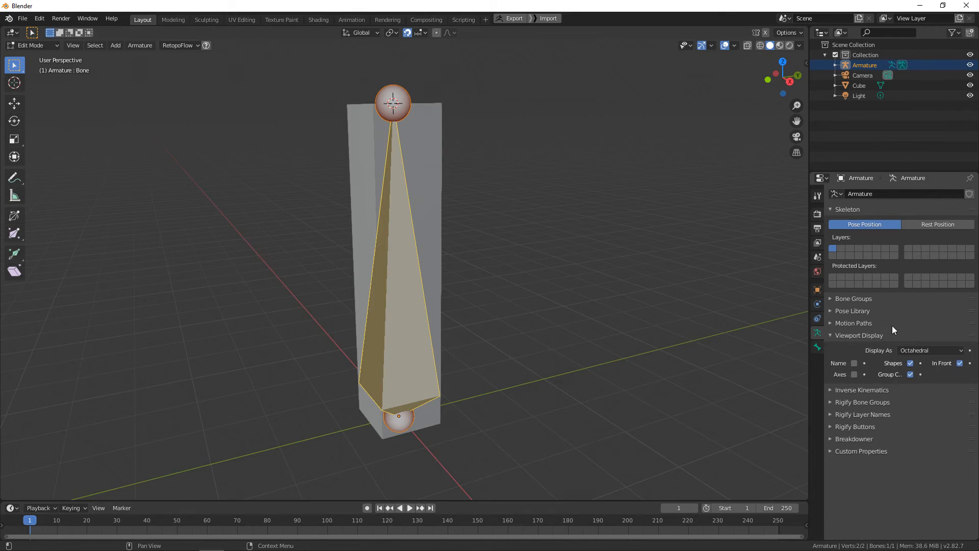
Enable the display of the bone's axes in the armature's Viewport Display settings
middle_drag(614, 340, 606, 318)
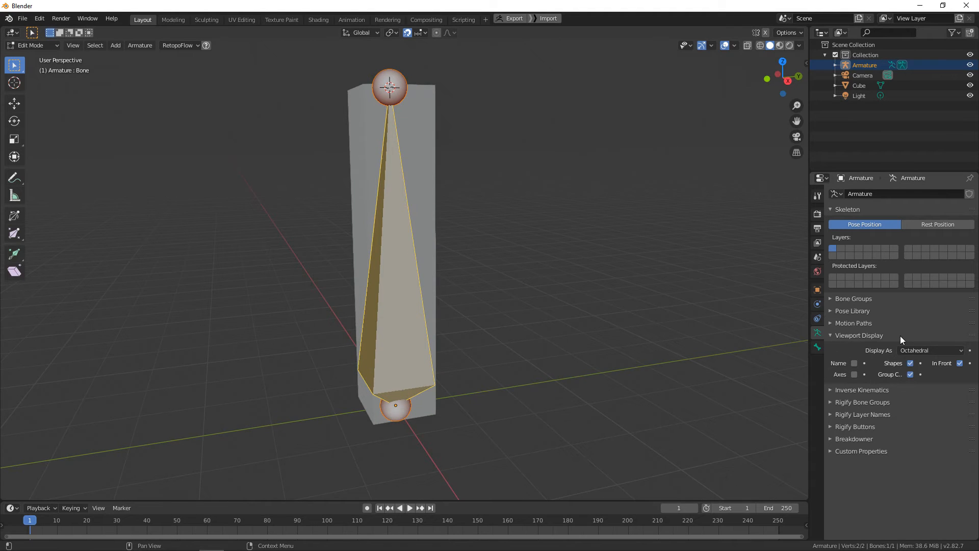
shift+middle_drag(485, 345, 574, 321)
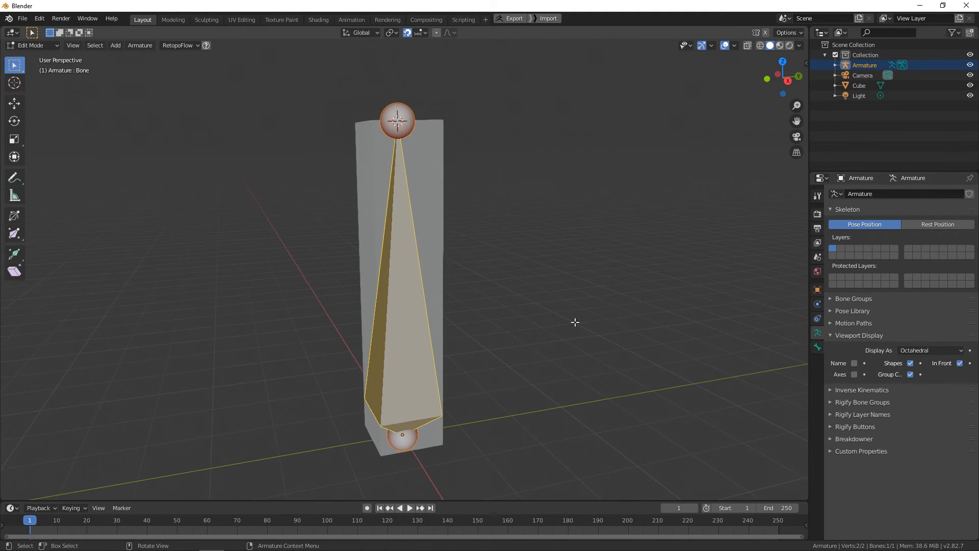
click(855, 375)
middle_drag(605, 284, 627, 282)
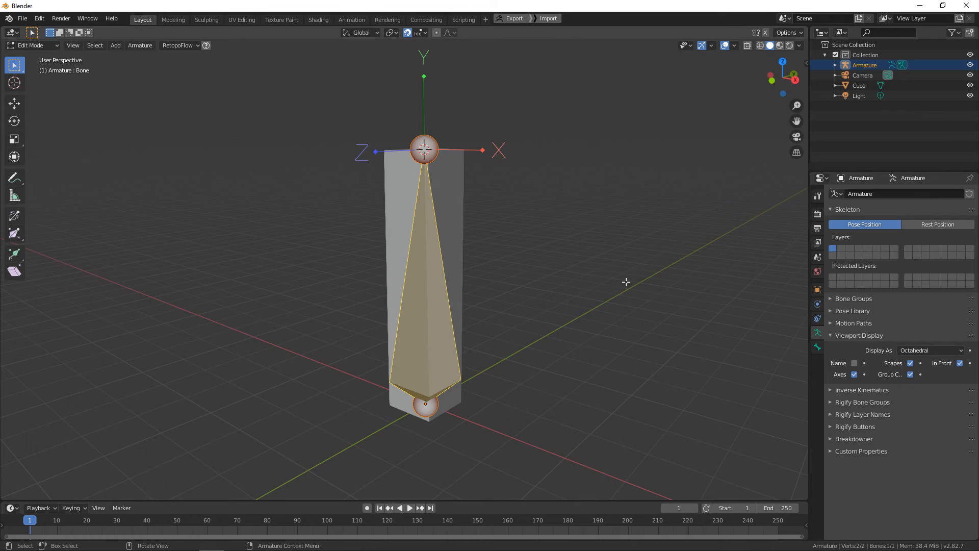
middle_drag(559, 250, 563, 249)
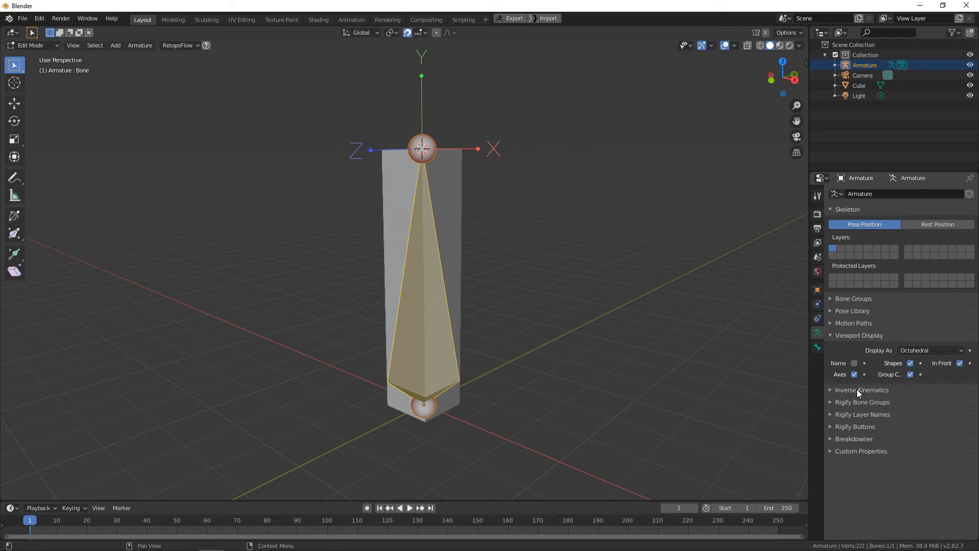
Examine the armature's Inverse Kinematics solver choices and its Custom Properties, keeping the IK Solver at Standard
click(892, 391)
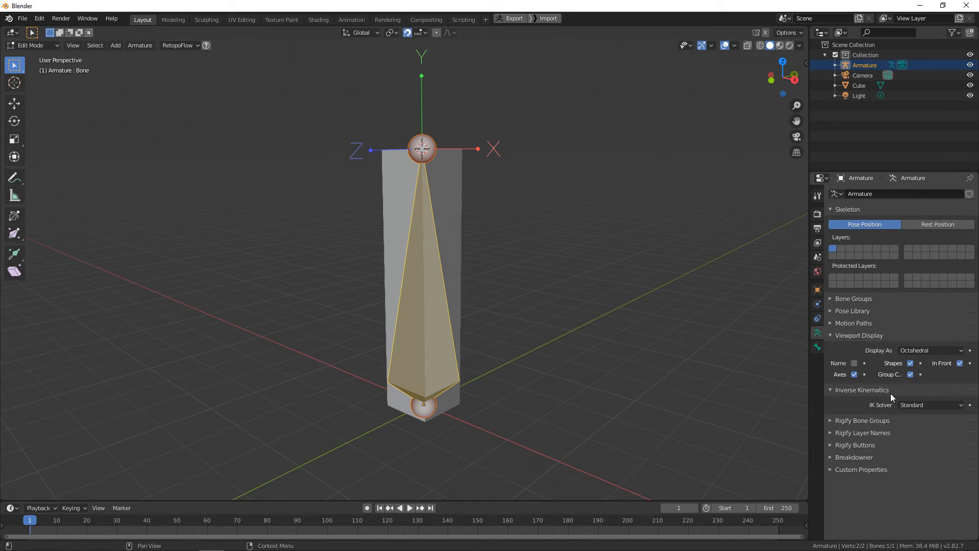
click(916, 405)
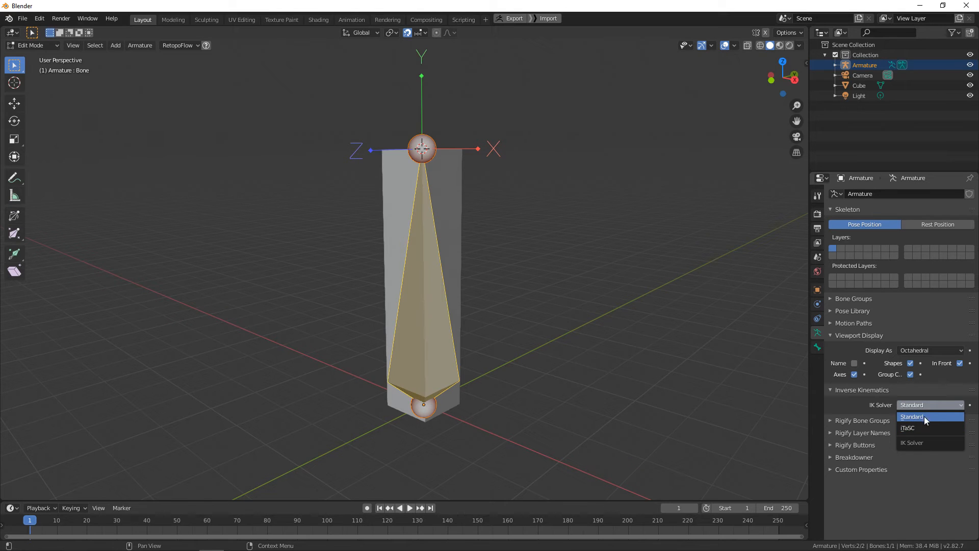
click(924, 416)
click(860, 391)
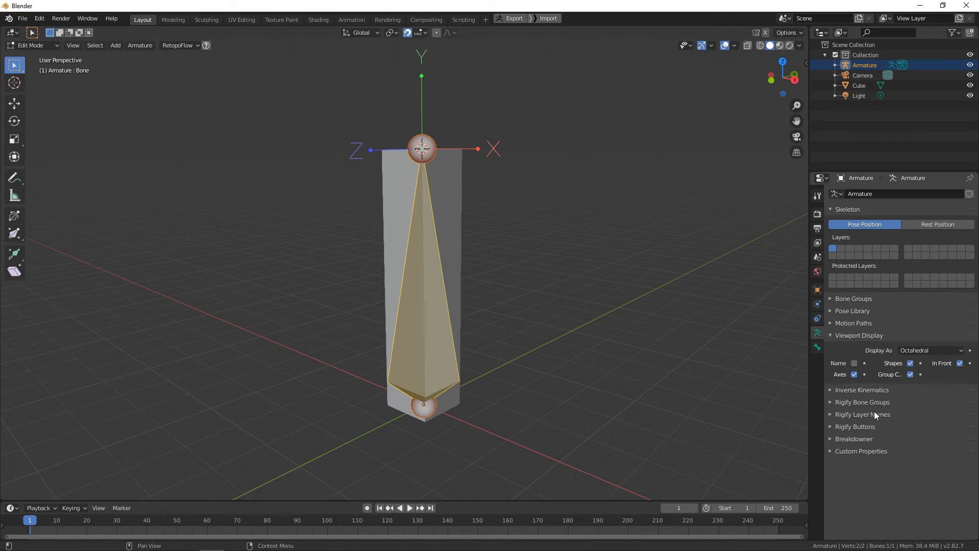
click(866, 453)
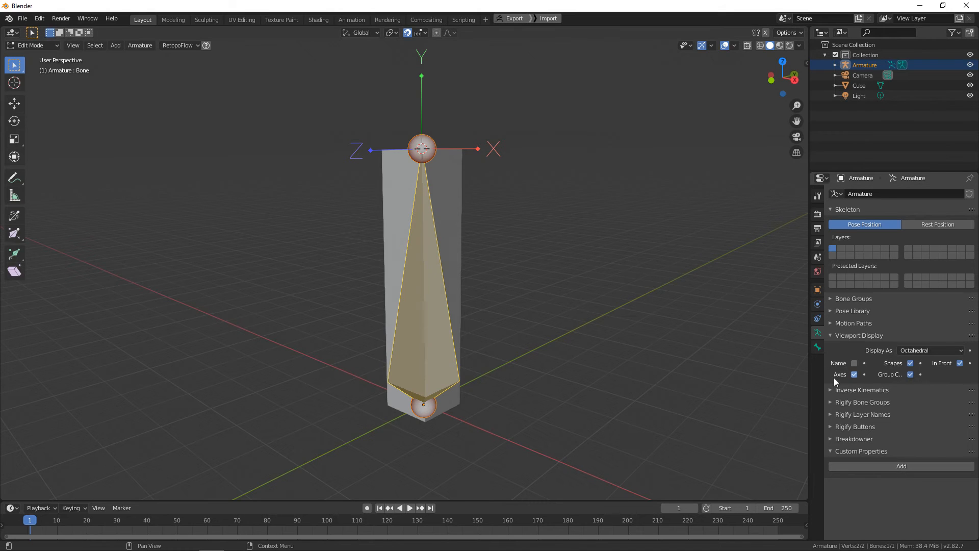
Examine the selected bone's own Transform values and Bendy Bones settings
click(817, 347)
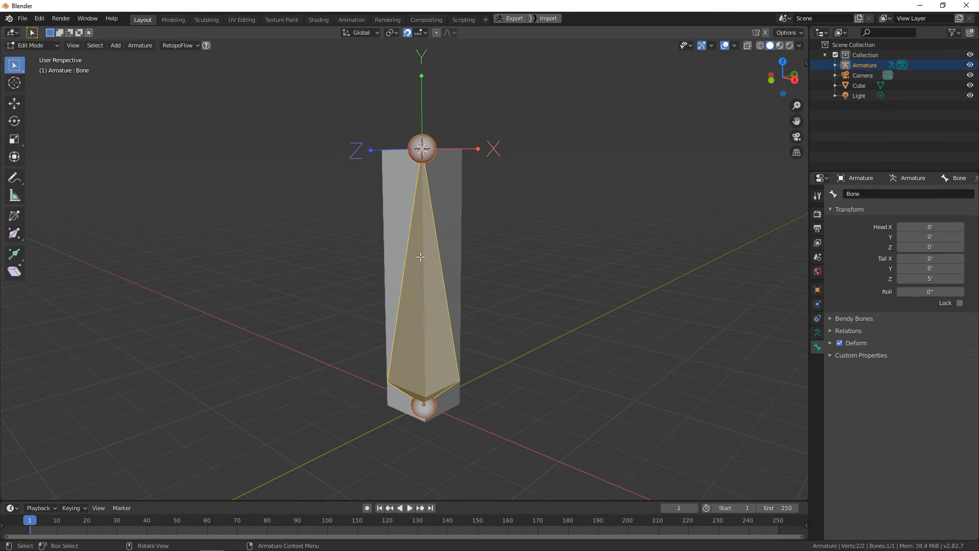
middle_drag(420, 256, 413, 249)
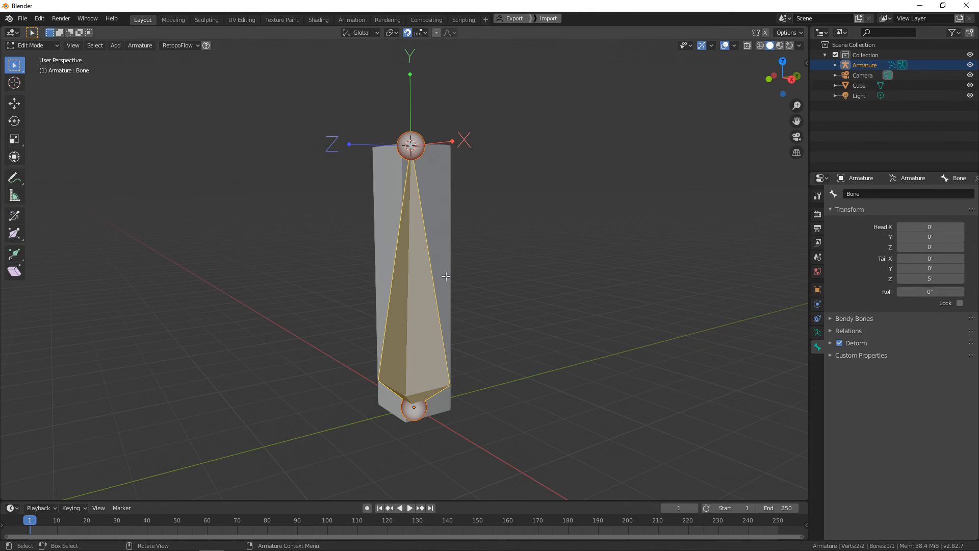
middle_drag(447, 277, 468, 286)
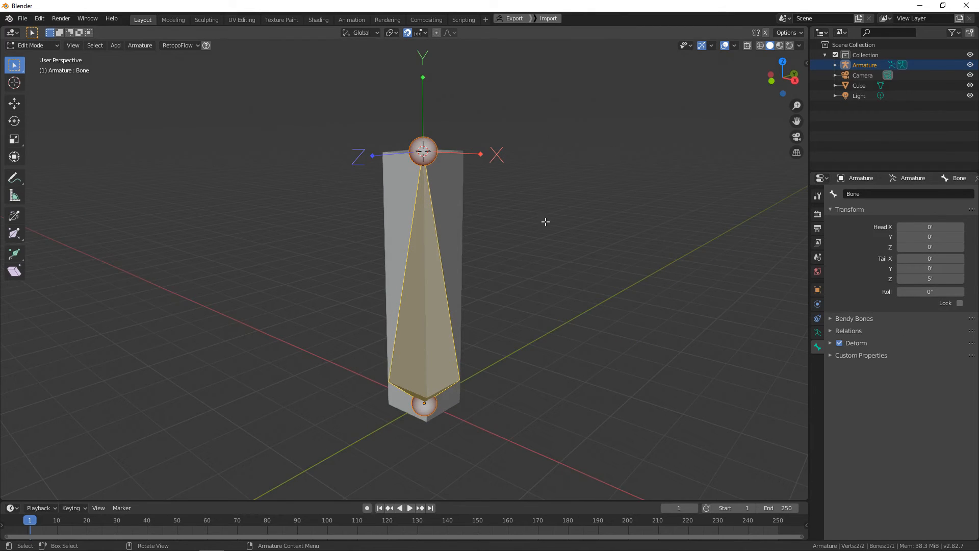
middle_drag(538, 223, 533, 221)
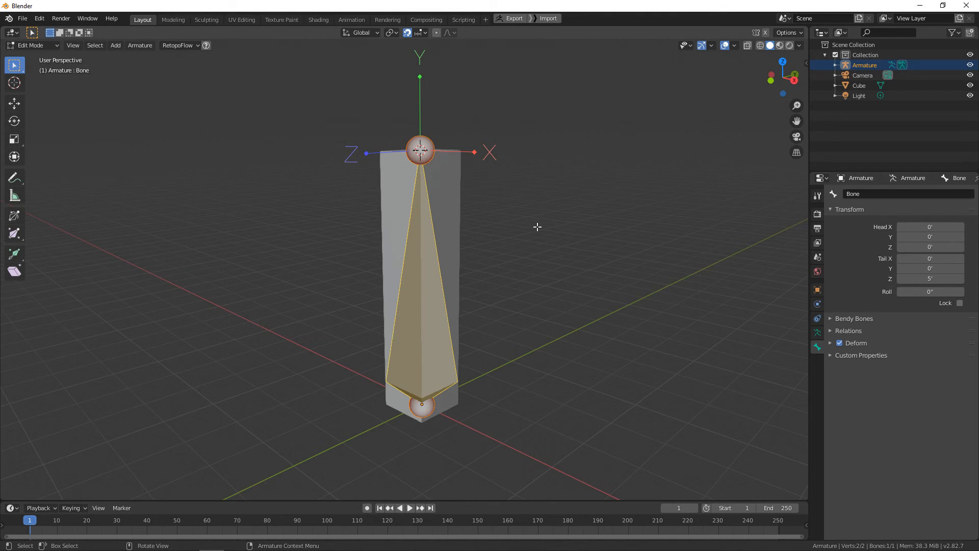
click(861, 318)
scroll(861, 317, down, 2)
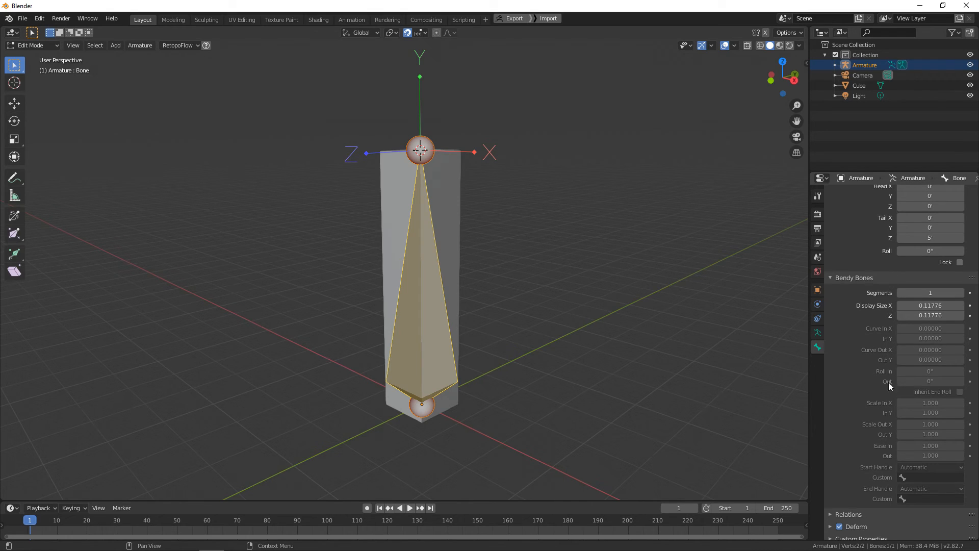
click(862, 279)
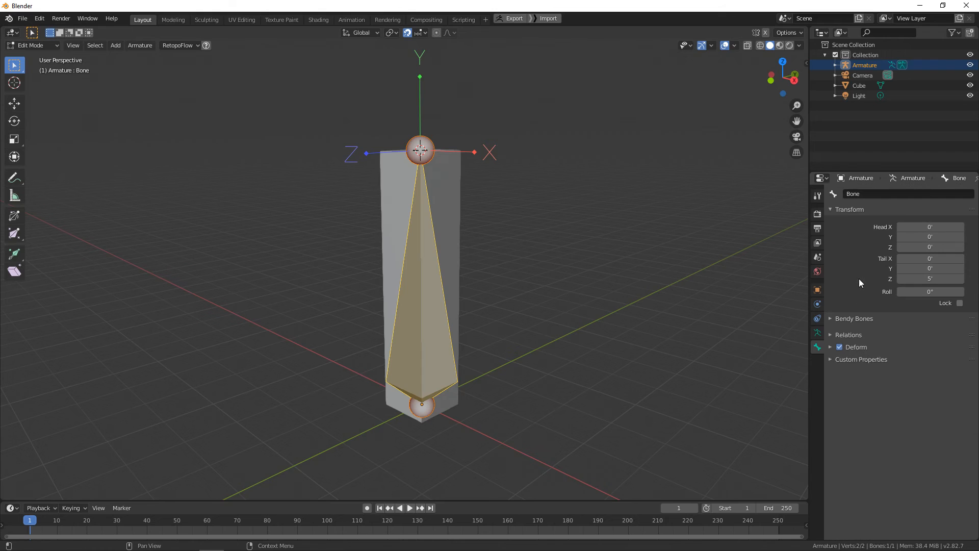
Examine the bone's Deform envelope settings and its Custom Properties
middle_drag(522, 234, 409, 171)
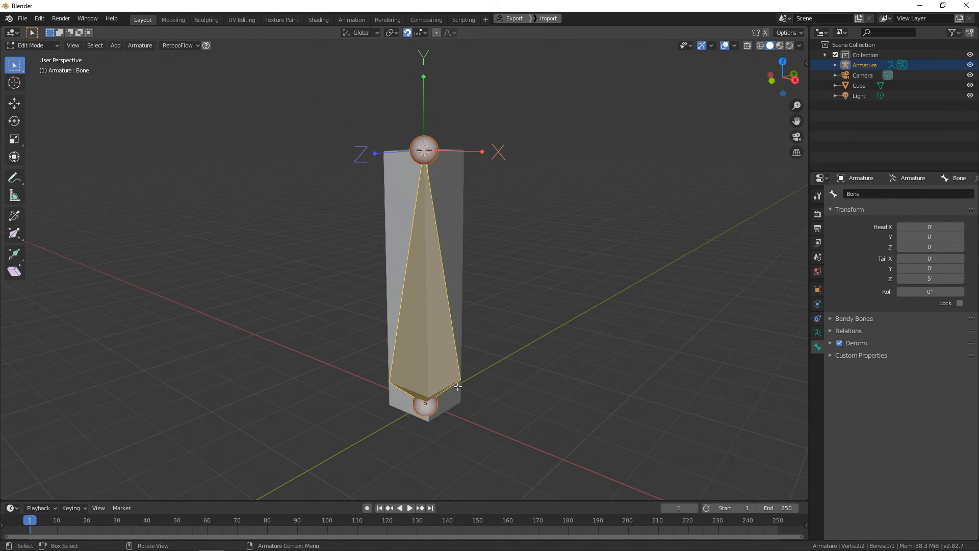
click(862, 342)
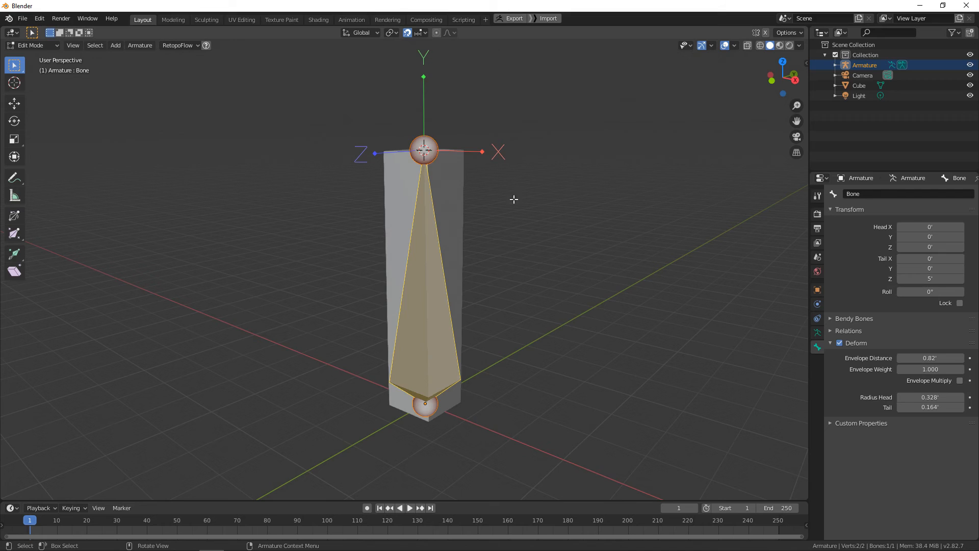
click(892, 348)
click(864, 355)
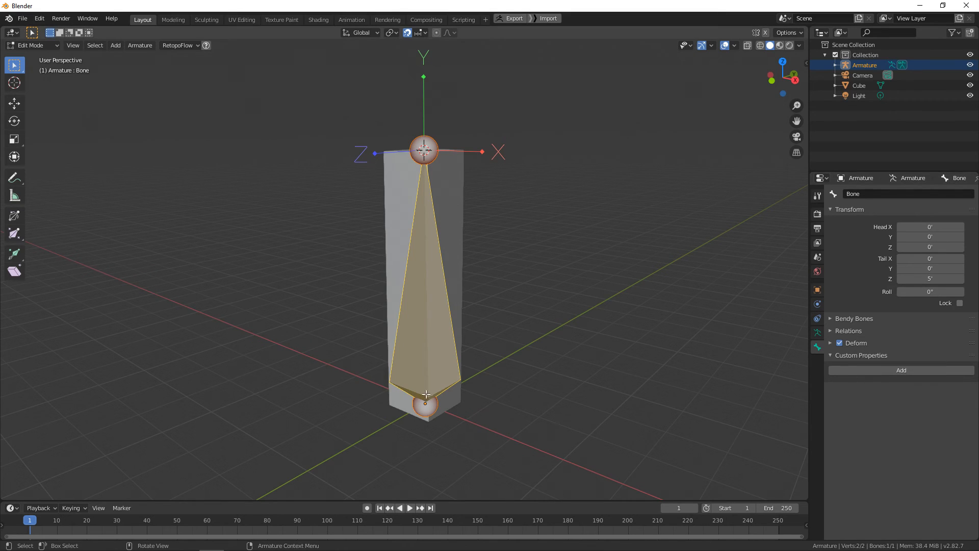
middle_drag(440, 401, 425, 398)
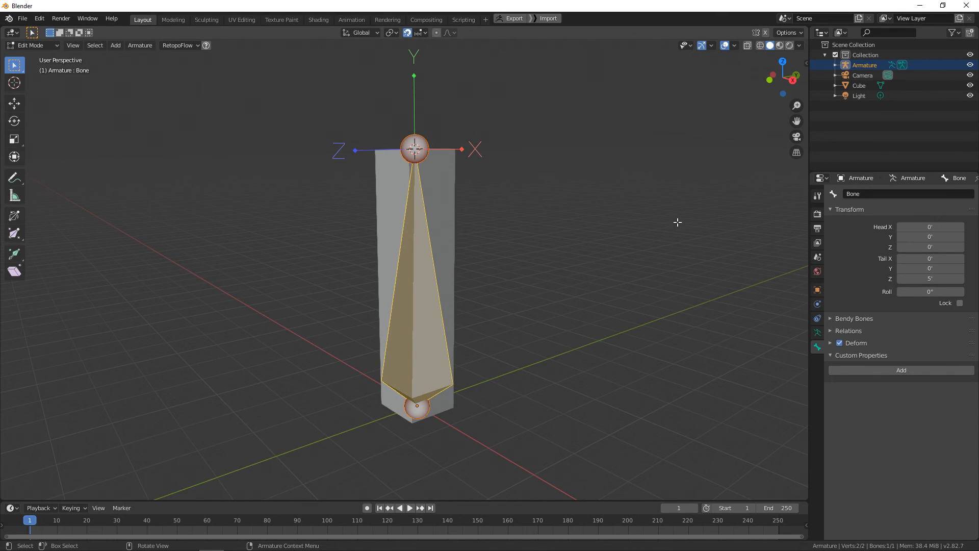
middle_drag(655, 266, 640, 265)
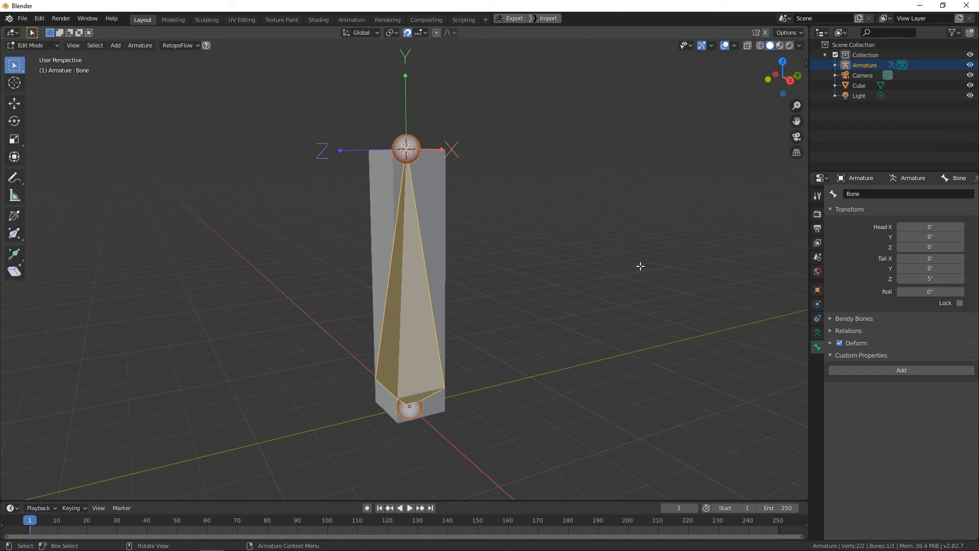
Switch the armature from Edit Mode to Pose Mode
middle_drag(643, 266, 665, 271)
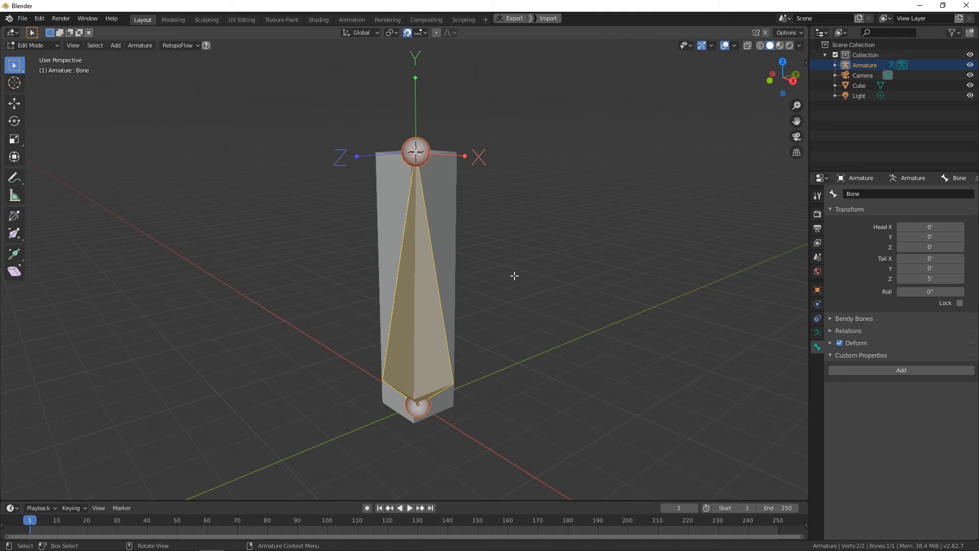
middle_drag(514, 275, 671, 277)
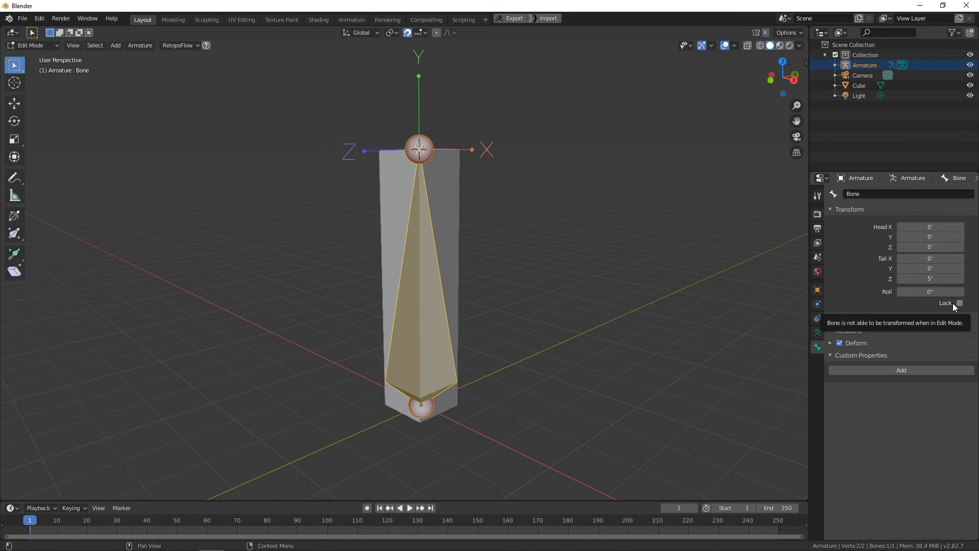
middle_drag(498, 296, 495, 296)
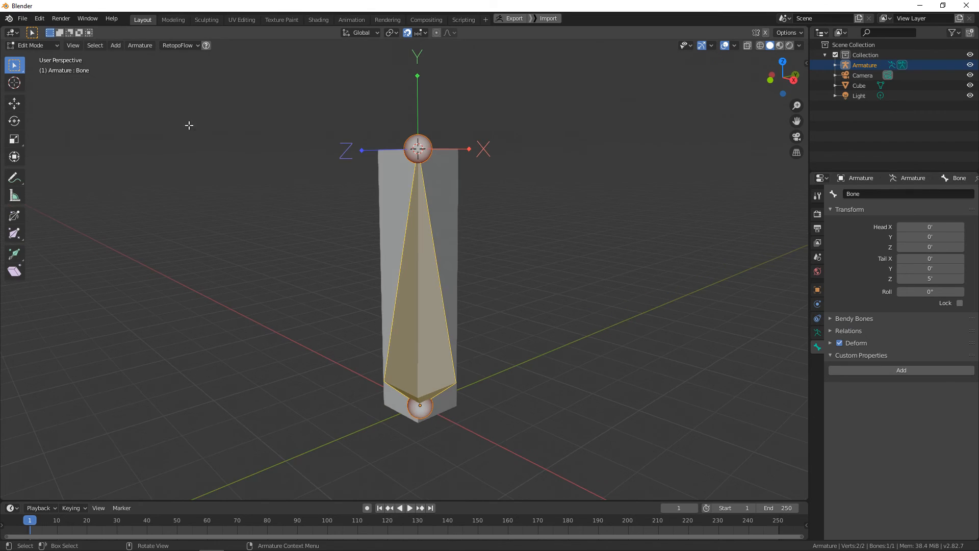
click(23, 47)
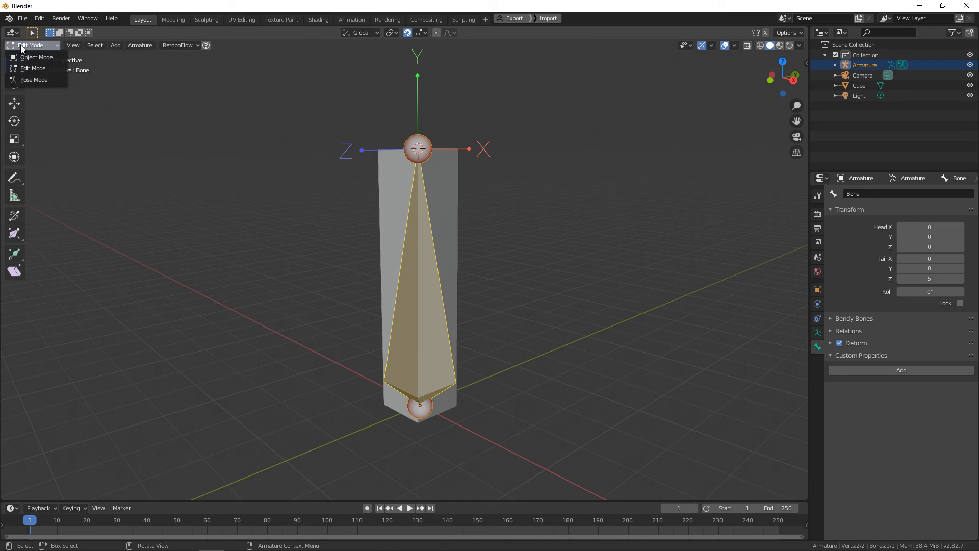
click(32, 80)
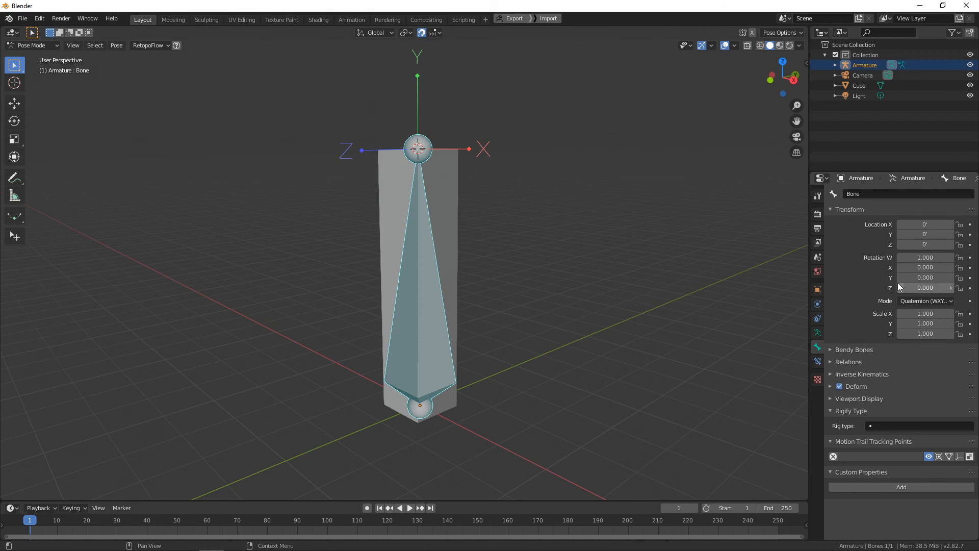
Examine the posed bone's rotation mode choices, keeping Quaternion (WXYZ)
click(905, 305)
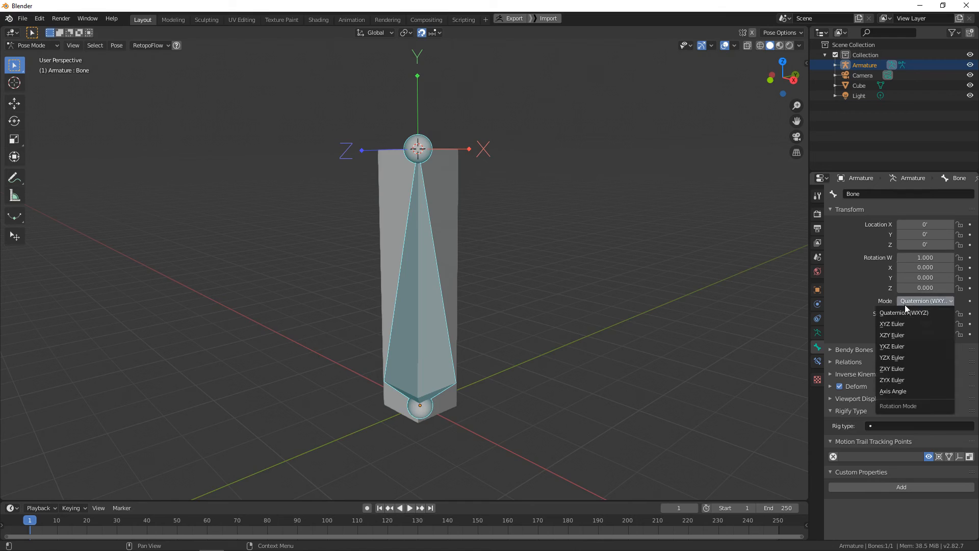
click(904, 305)
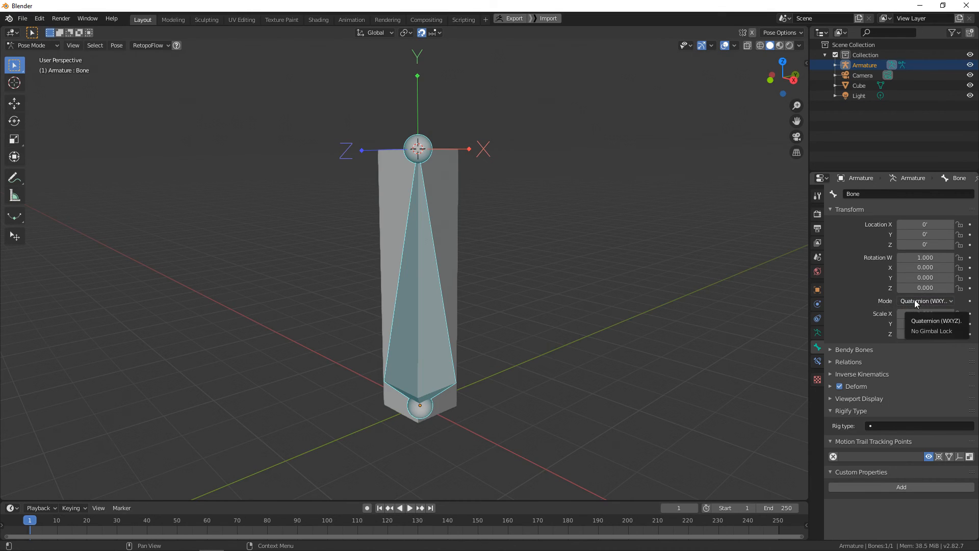
click(919, 302)
click(914, 299)
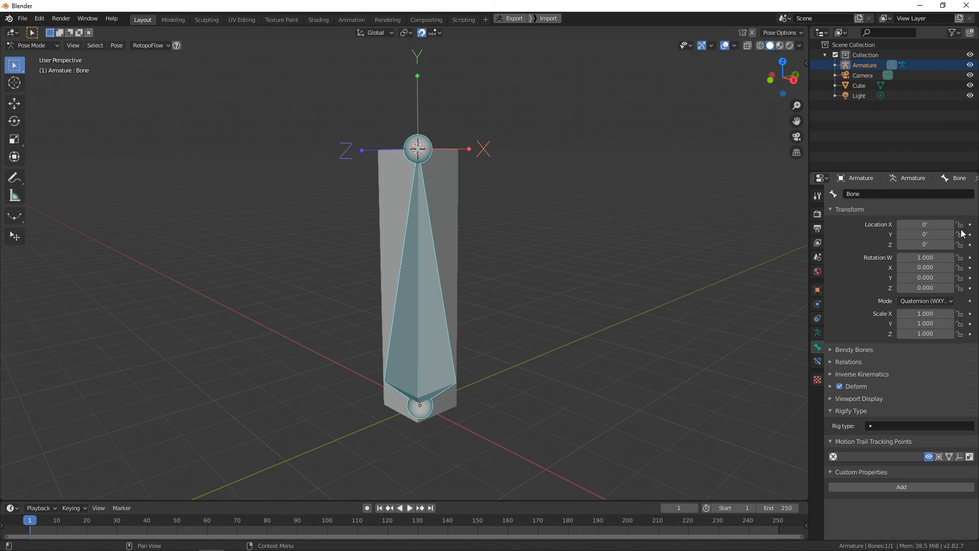
Try locking the posed bone's X, Y and Z location channels, and release the locks
mouse_move(961, 229)
mouse_down()
mouse_move(960, 290)
mouse_move(960, 224)
mouse_up()
scroll(690, 276, up, 2)
shift+middle_drag(671, 267, 647, 261)
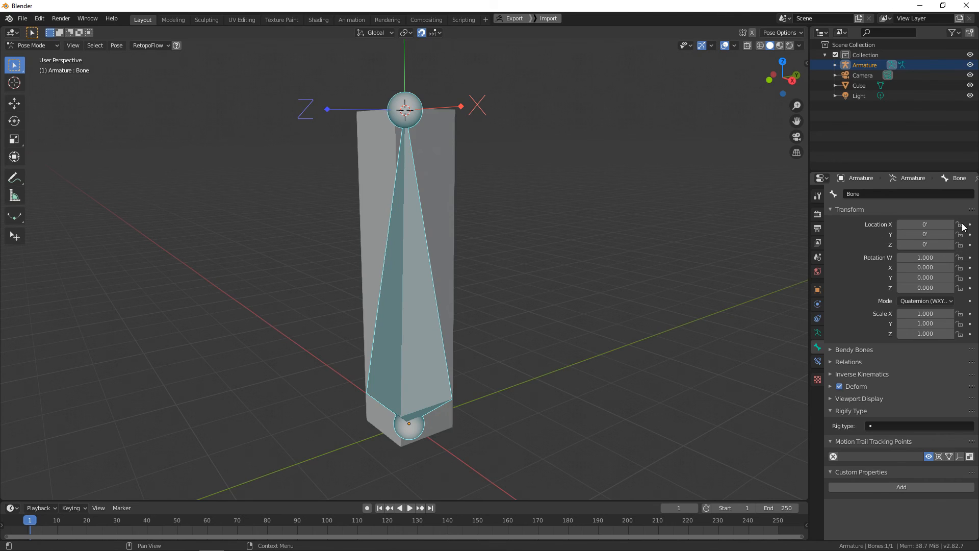
drag(959, 224, 958, 247)
drag(959, 226, 959, 245)
Examine the posed bone's Relations, Rigify Type, Motion Trail Tracking Points and Viewport Display settings
click(880, 362)
click(873, 363)
click(898, 414)
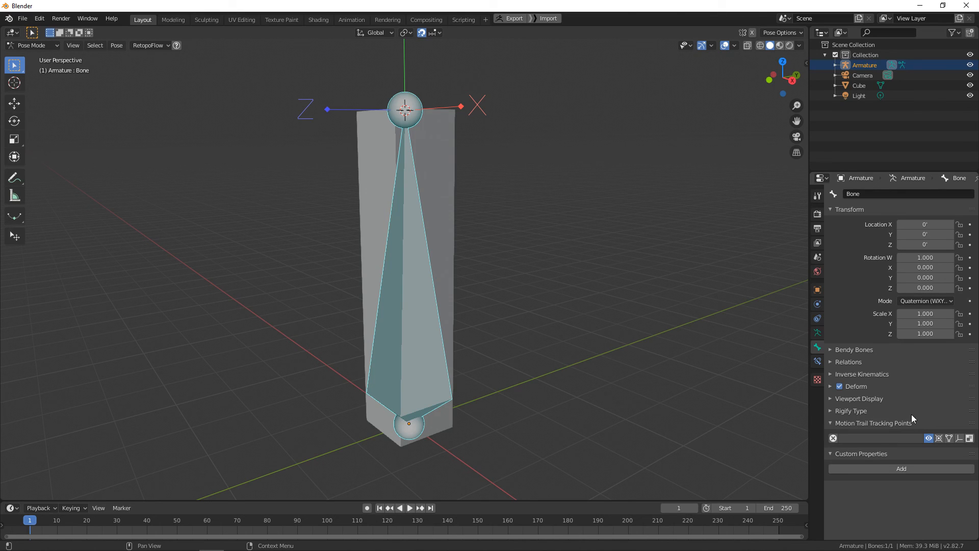
click(871, 414)
click(877, 415)
click(873, 423)
click(878, 400)
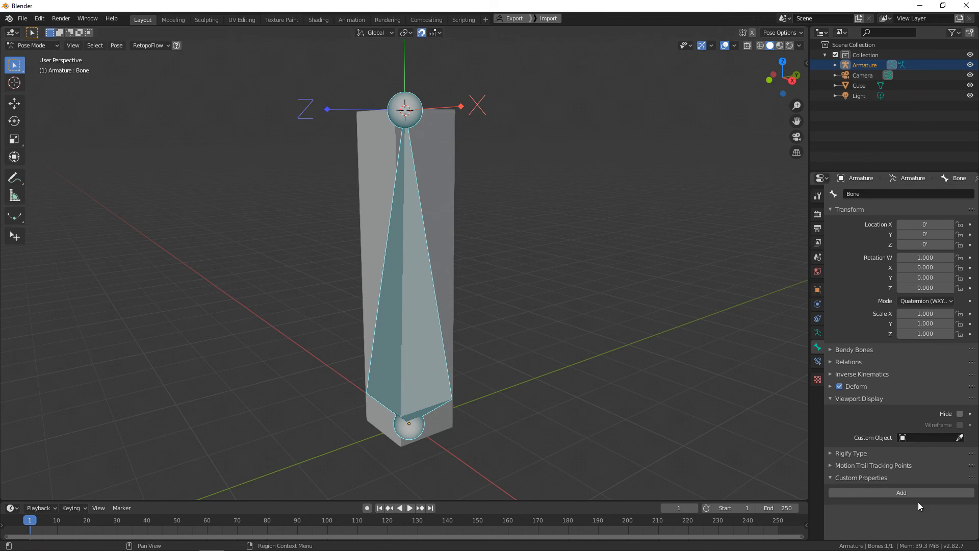
click(919, 401)
Examine the constraint types available for the bone without adding one
click(817, 361)
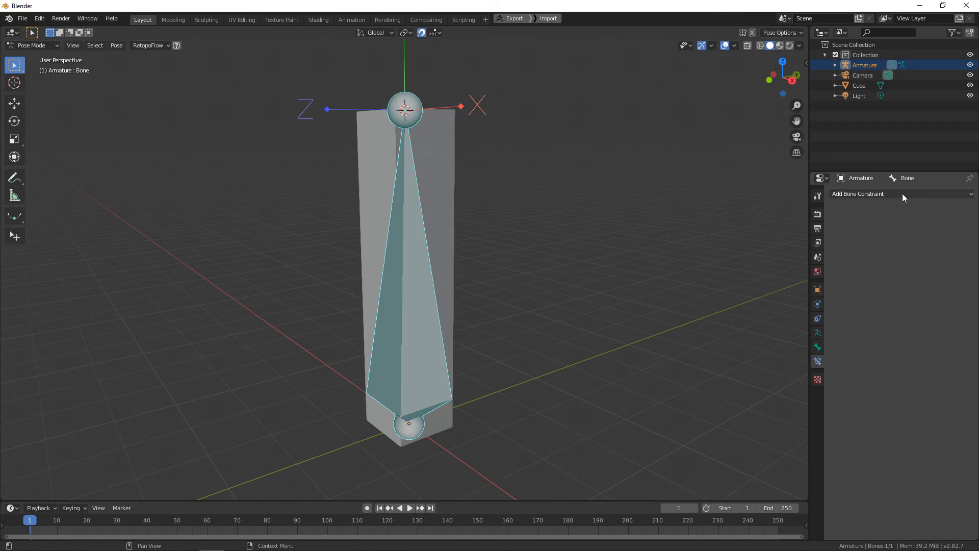
click(901, 194)
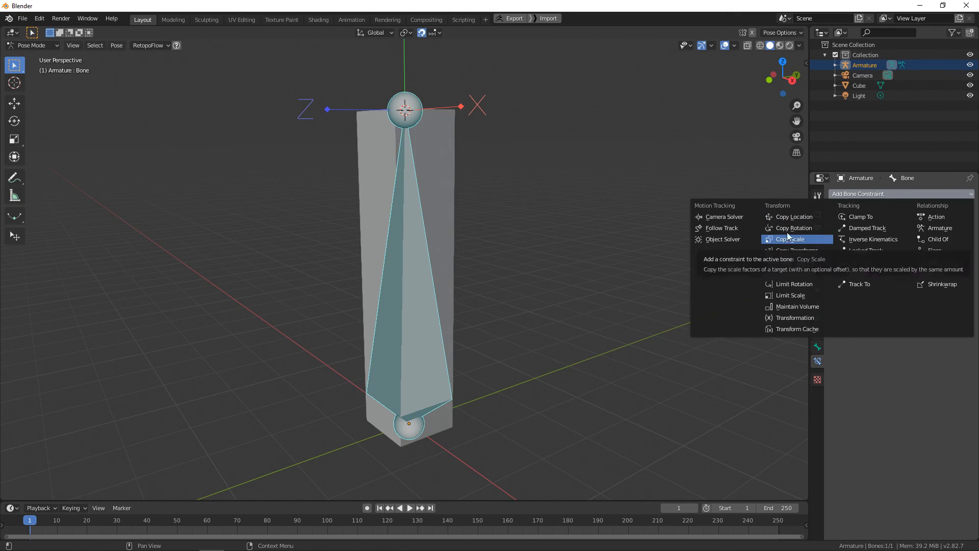
click(845, 194)
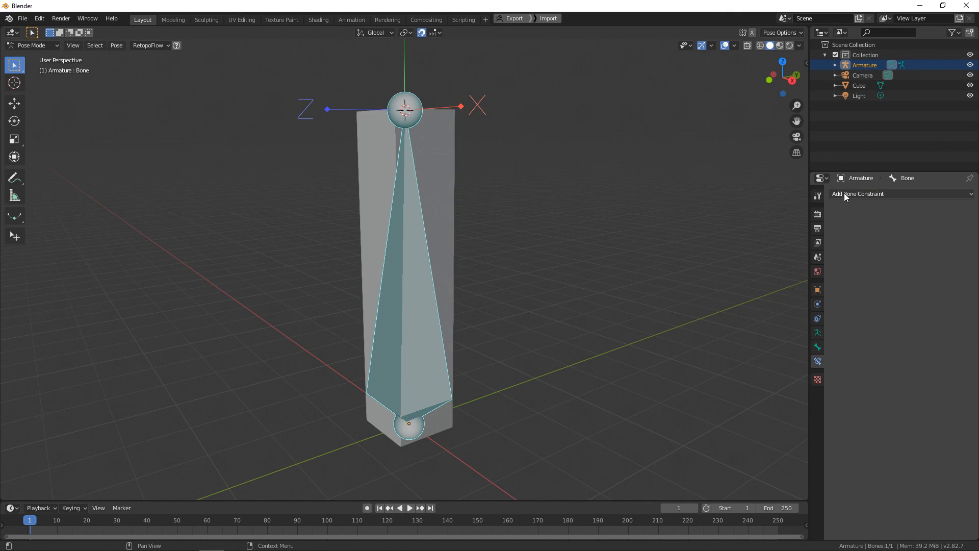
Return the armature to Edit Mode
key(Tab)
middle_drag(284, 308, 380, 296)
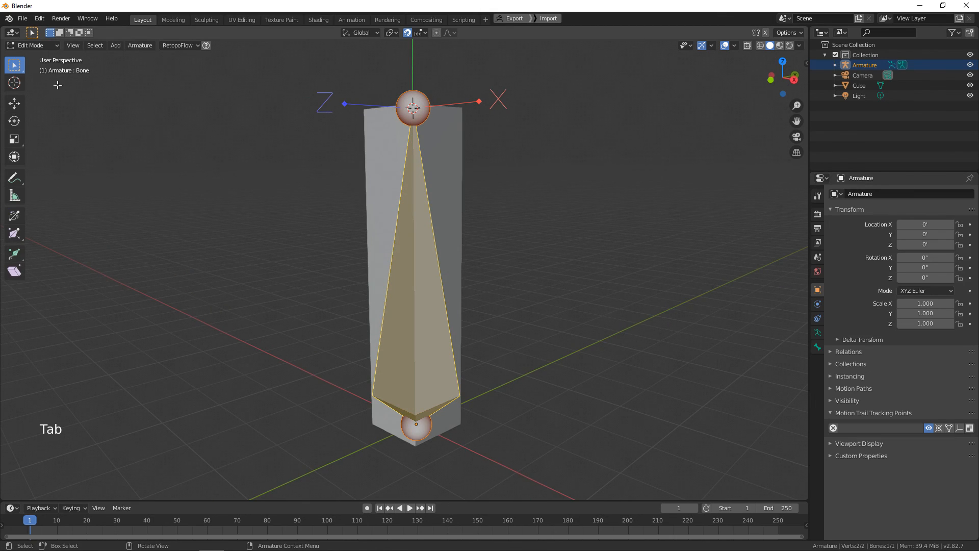
click(51, 46)
Examine the editing commands available for the selected bone, including its deletion options, without applying any
middle_drag(424, 237, 408, 235)
right_click(407, 229)
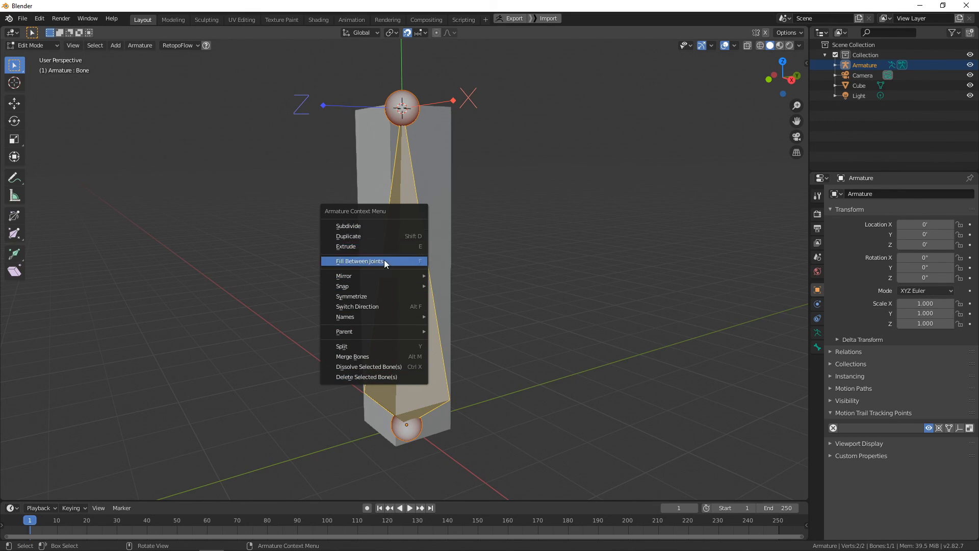
mouse_move(382, 278)
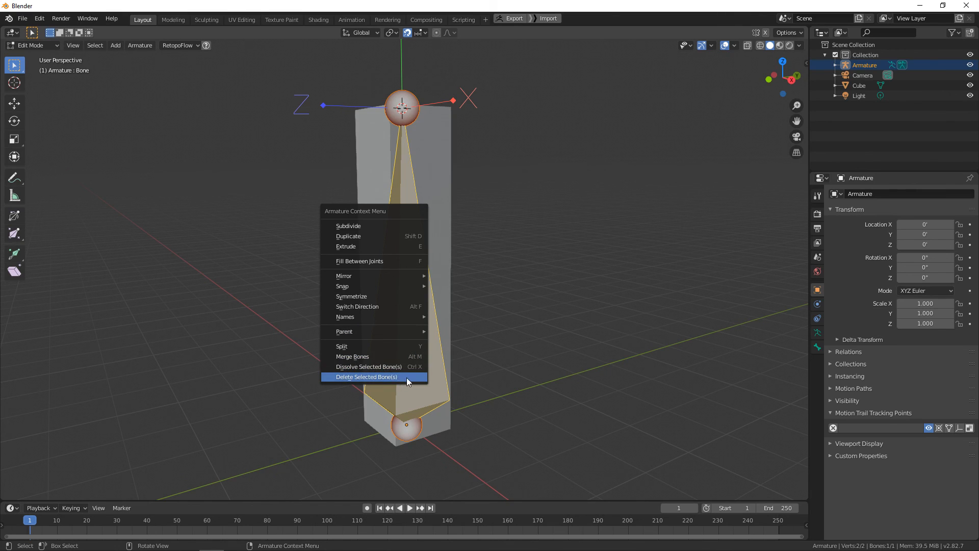
middle_drag(510, 306, 558, 247)
key(x)
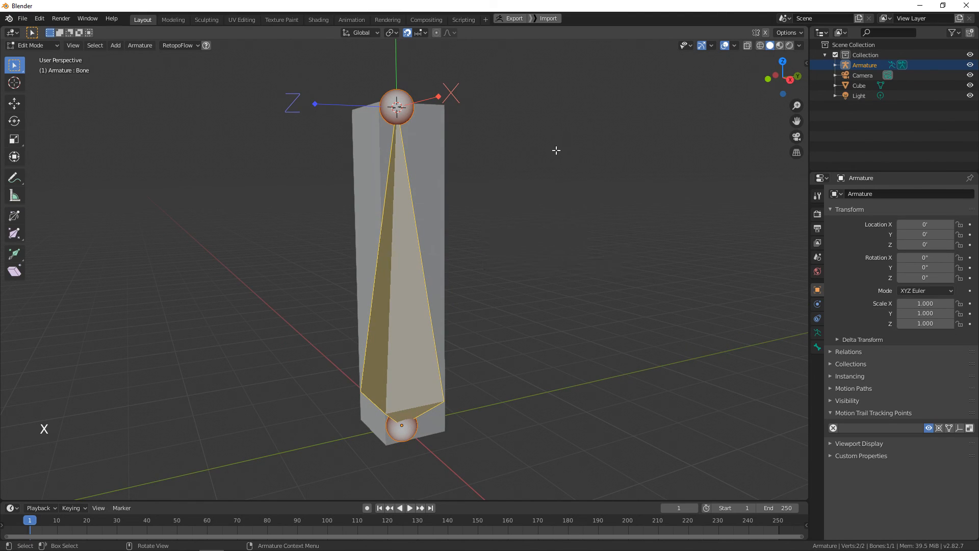
middle_drag(383, 267, 441, 253)
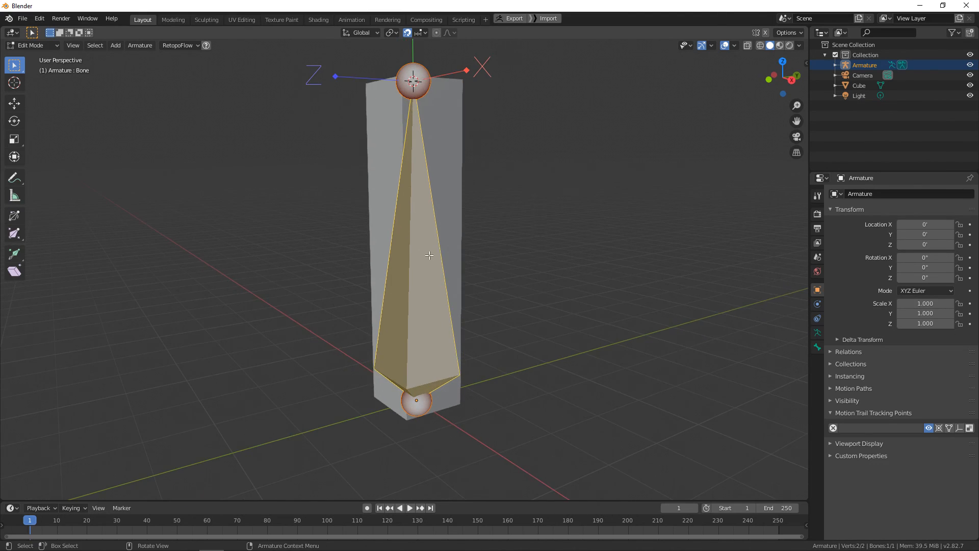